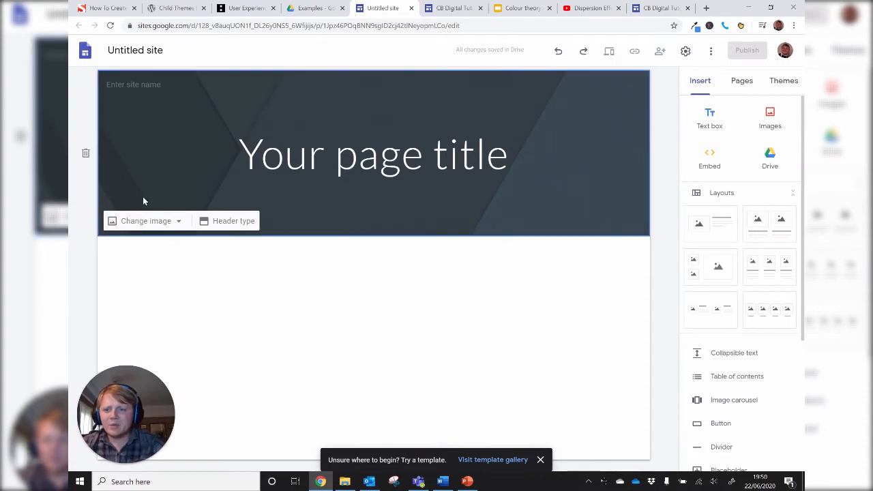
- Change the header image to the gallery photo of the audio mixing desk
left_click(156, 229)
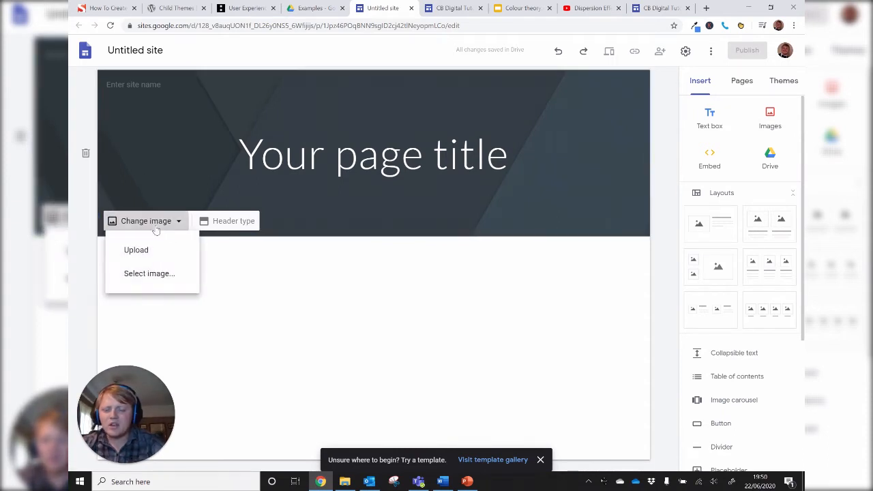
left_click(154, 274)
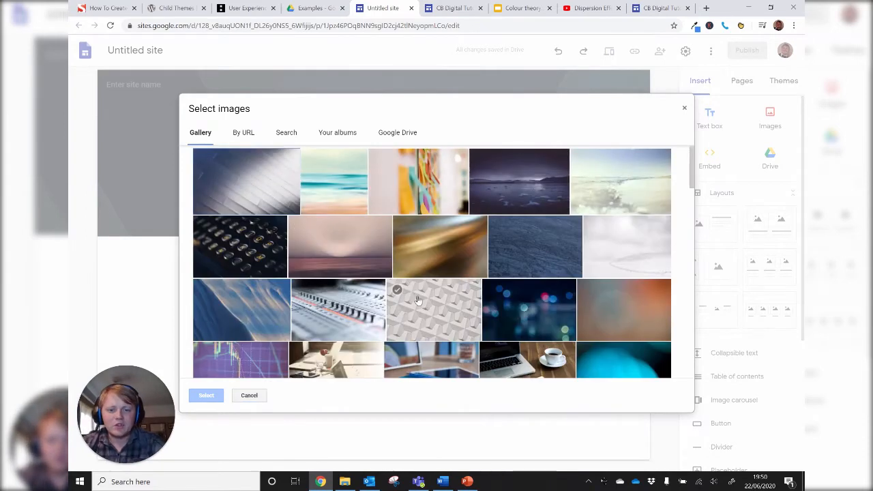
scroll(381, 286, "down", 1)
left_click(374, 285)
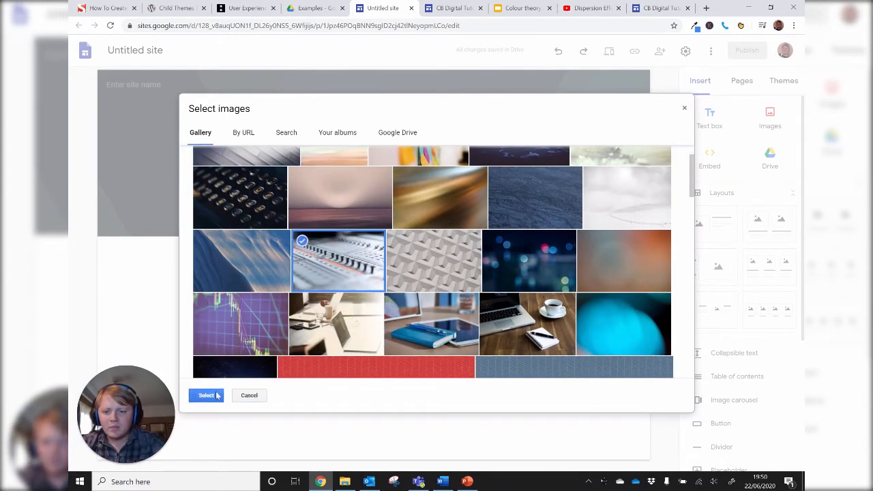
left_click(207, 395)
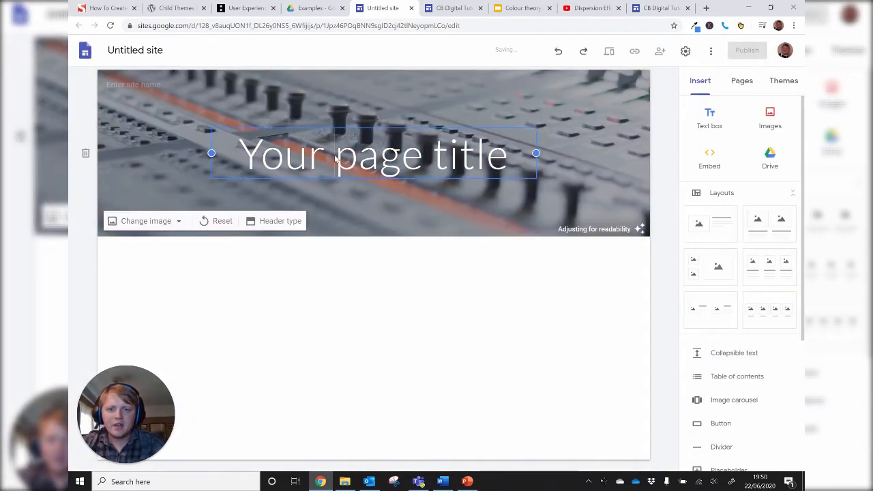
left_click(335, 156)
left_click(405, 316)
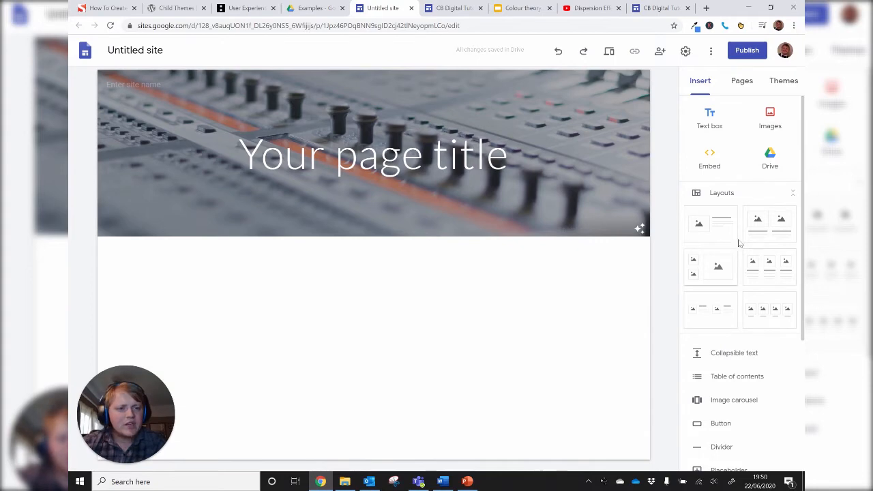
- Add an image-beside-text layout below the header, followed by a layout with two small images beside a large one
left_click(719, 232)
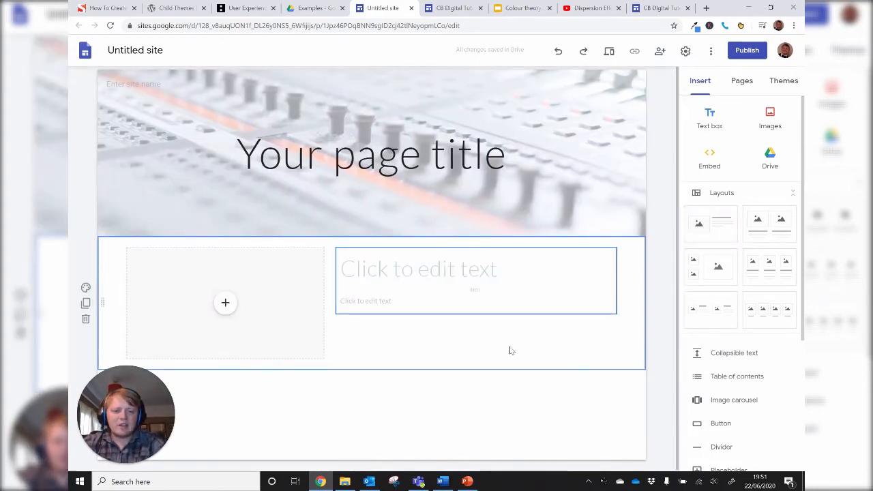
left_click(707, 285)
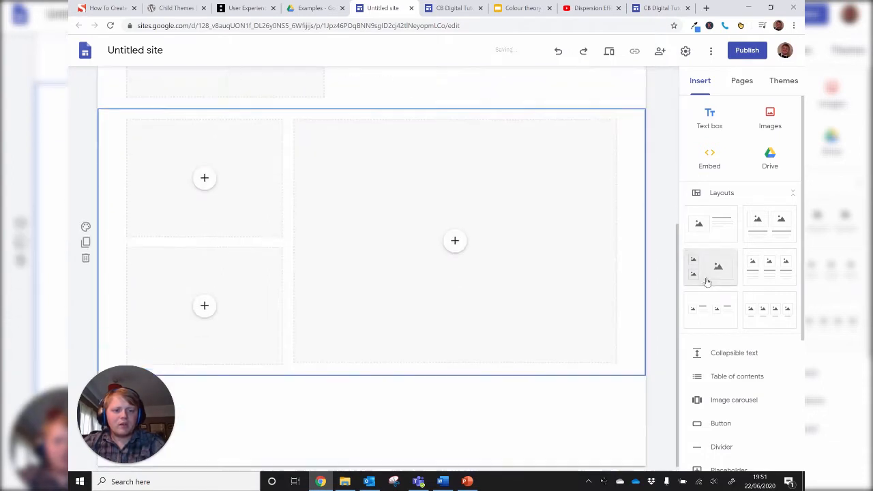
- Fill the large placeholder of the three-image layout with the "The End" curtain picture from the Images folder in Google Drive
left_click(455, 240)
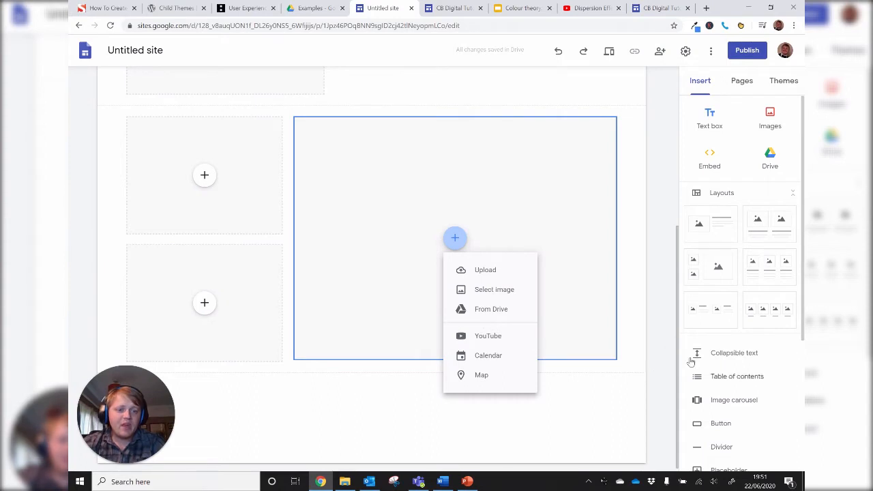
scroll(733, 205, "down", 3)
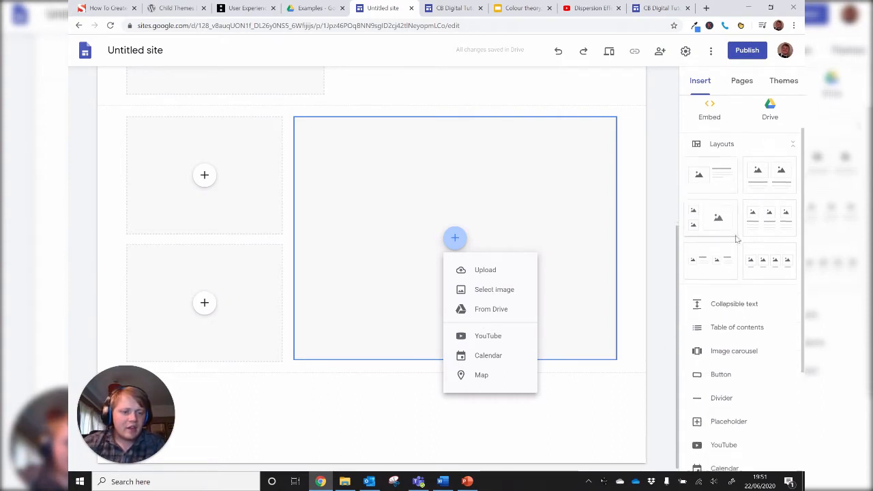
scroll(735, 280, "down", 1)
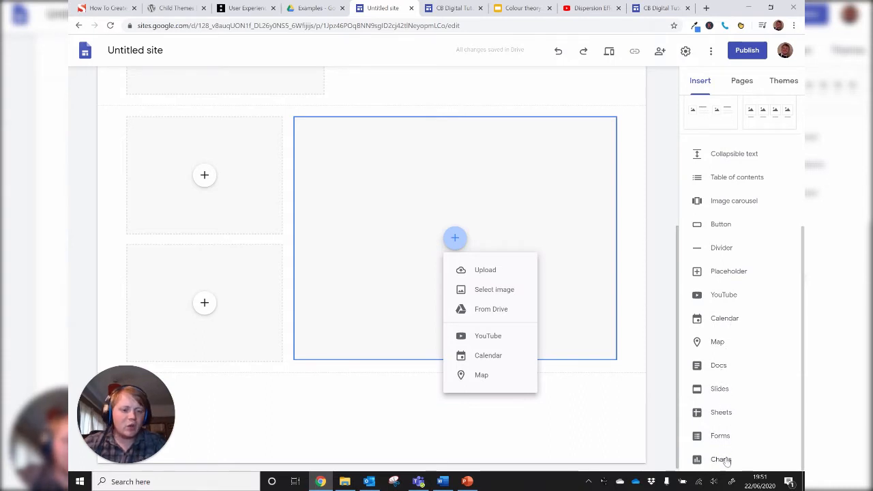
scroll(741, 322, "up", 5)
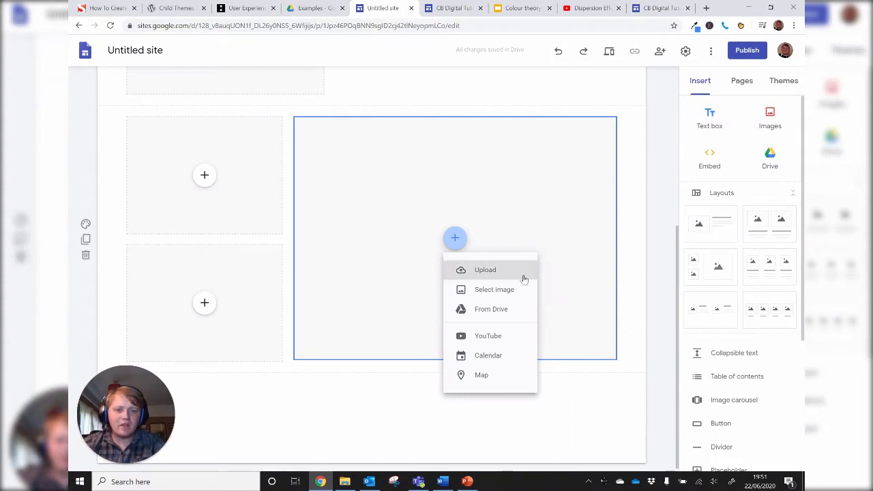
left_click(488, 294)
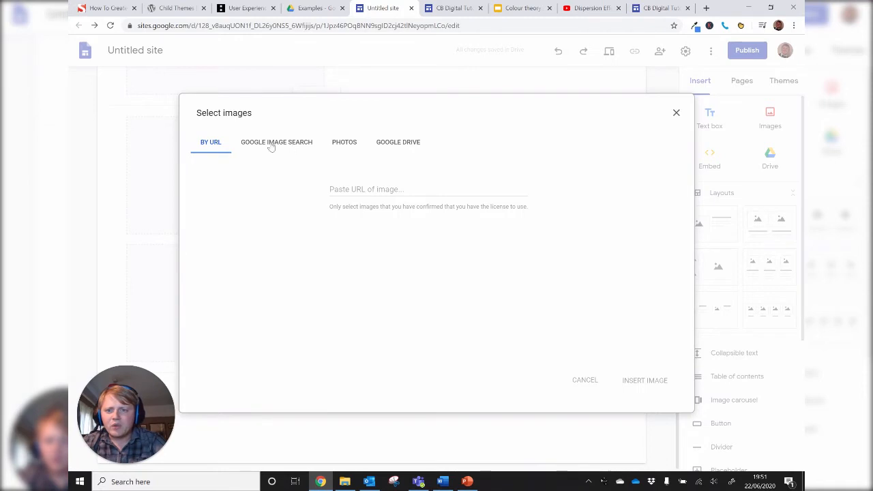
left_click(396, 144)
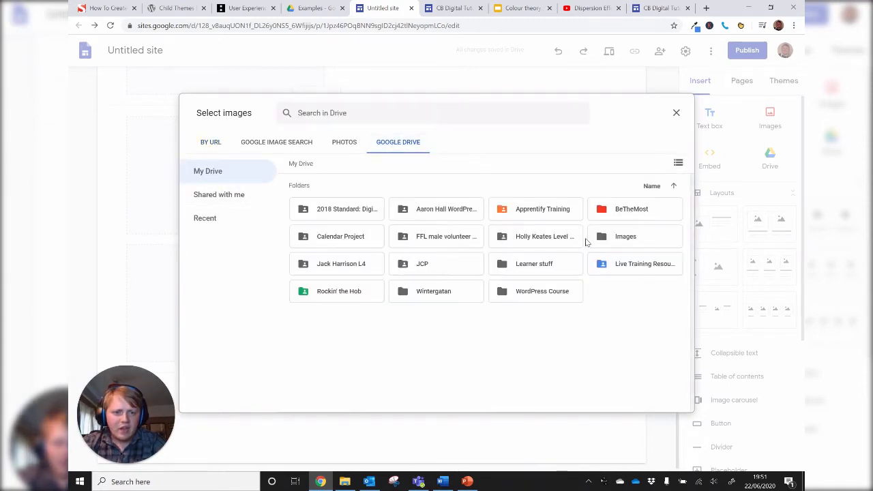
double_click(605, 238)
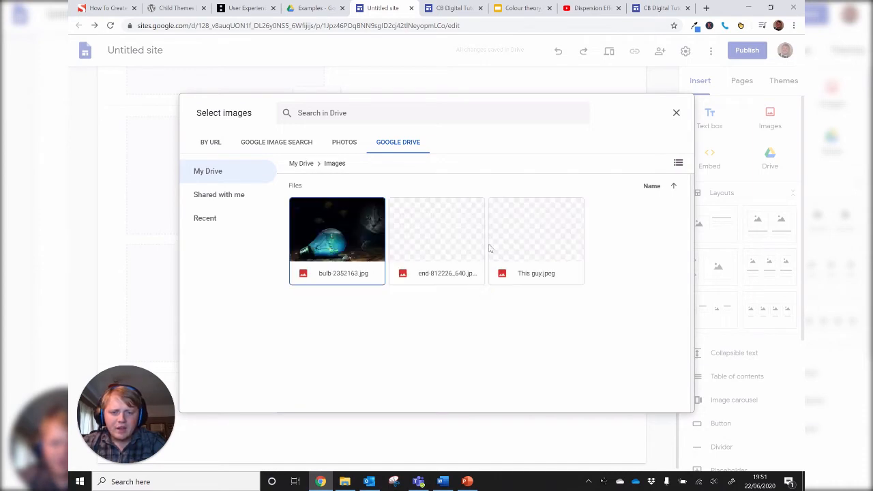
double_click(443, 236)
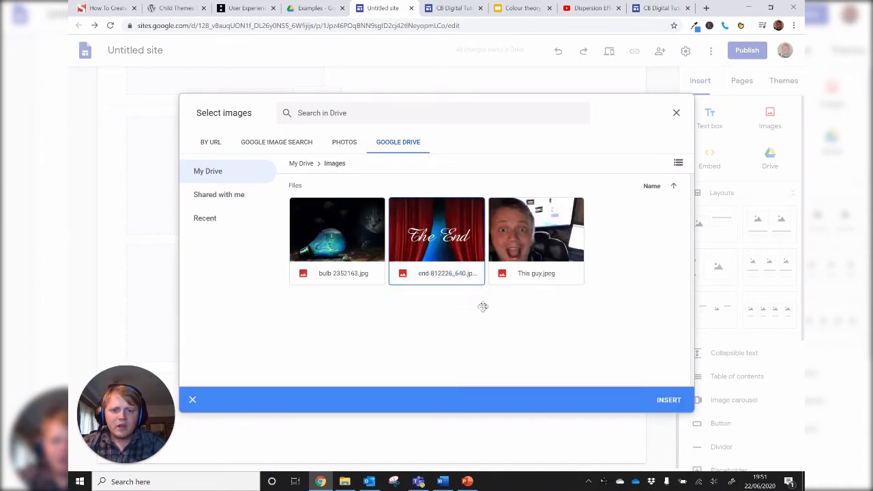
scroll(481, 301, "up", 1)
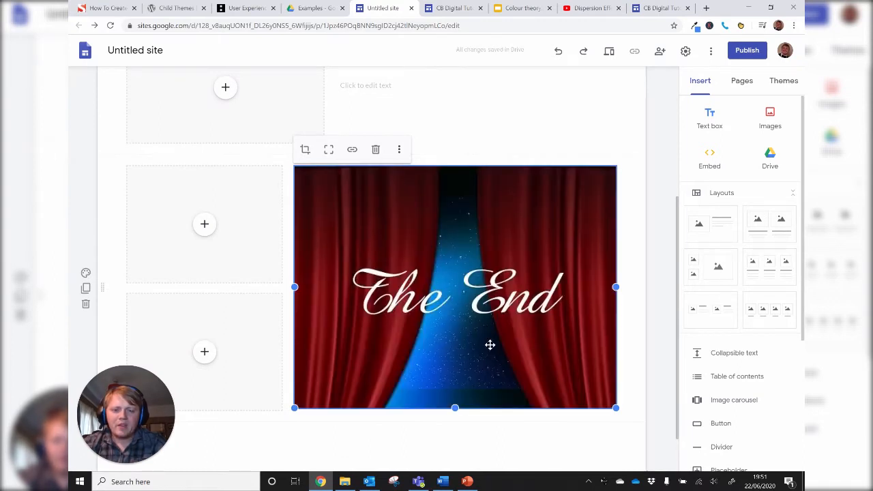
scroll(438, 298, "down", 1)
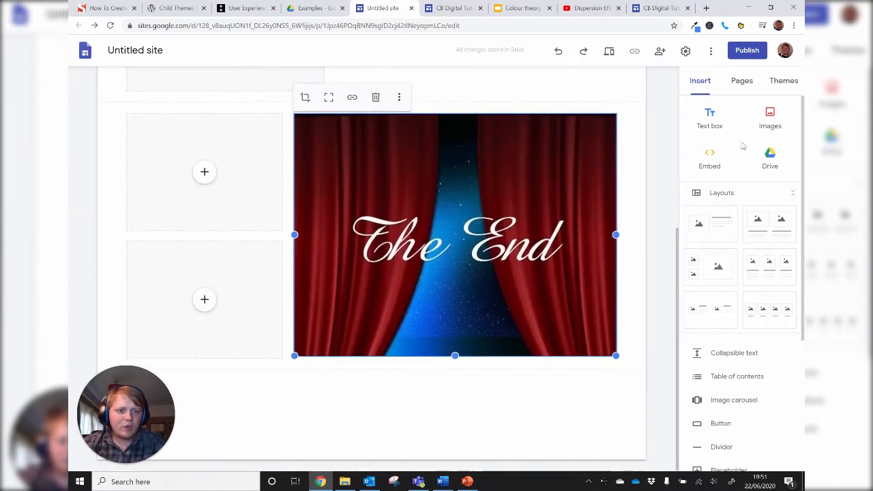
- Add a text box reading "hell0!"£$" below the image layout and narrow it to about half the content width
left_click(710, 119)
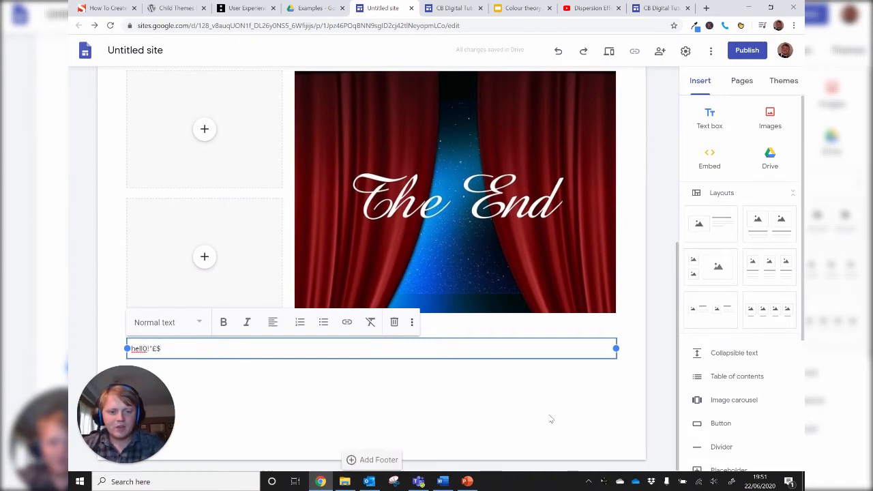
left_click(593, 362)
left_click(614, 349)
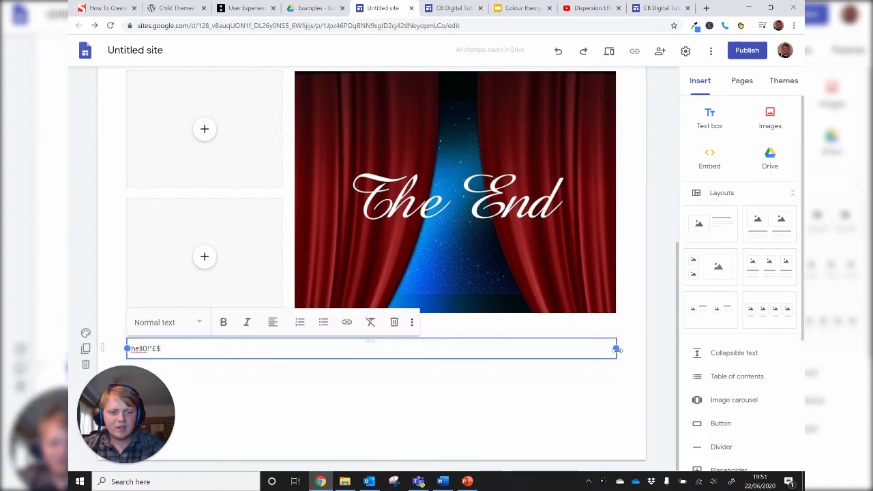
left_click_drag(616, 348, 368, 348)
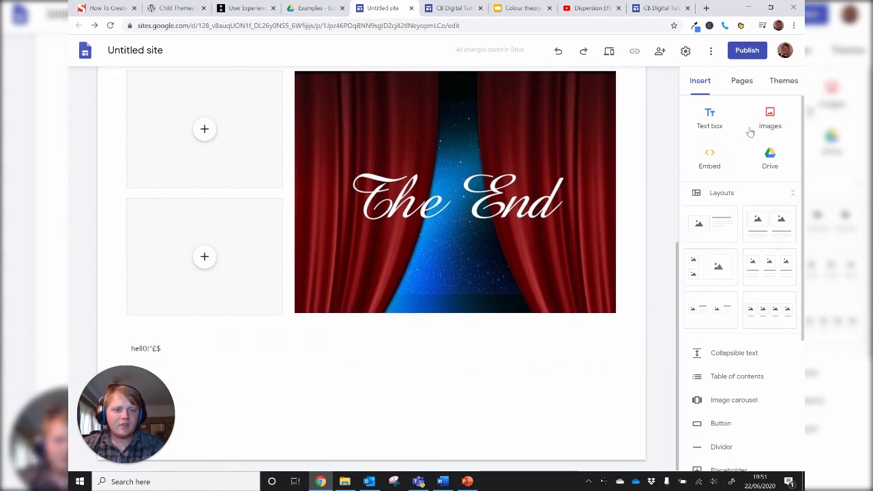
left_click(765, 115)
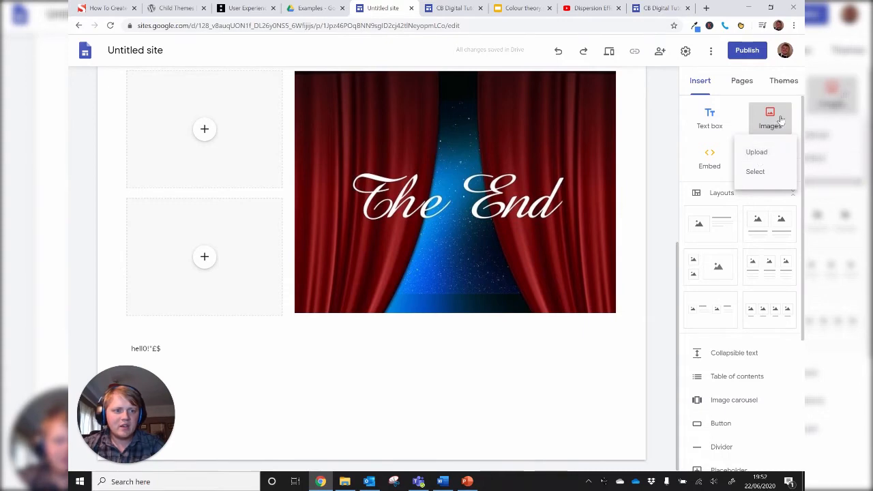
scroll(756, 359, "down", 2)
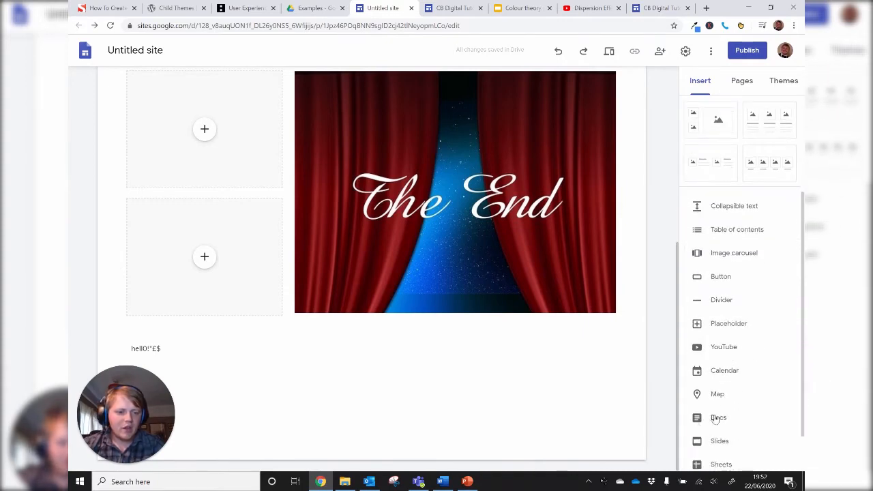
scroll(727, 382, "down", 1)
left_click(735, 222)
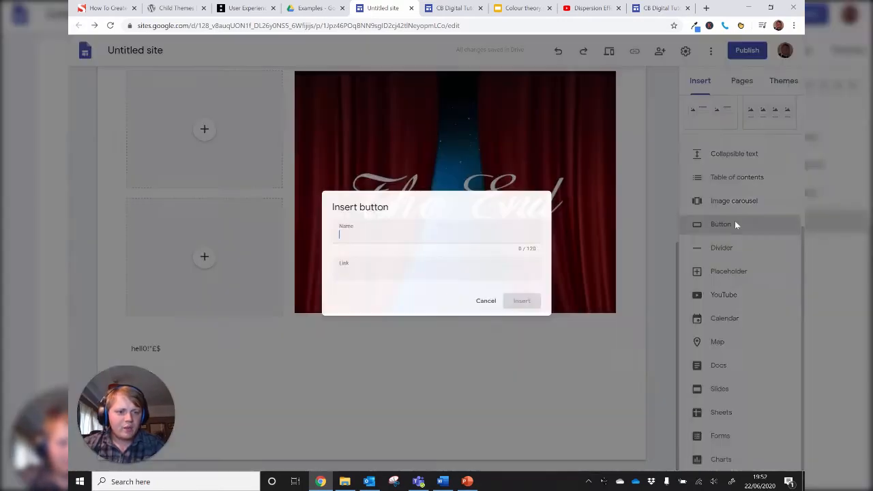
left_click(341, 274)
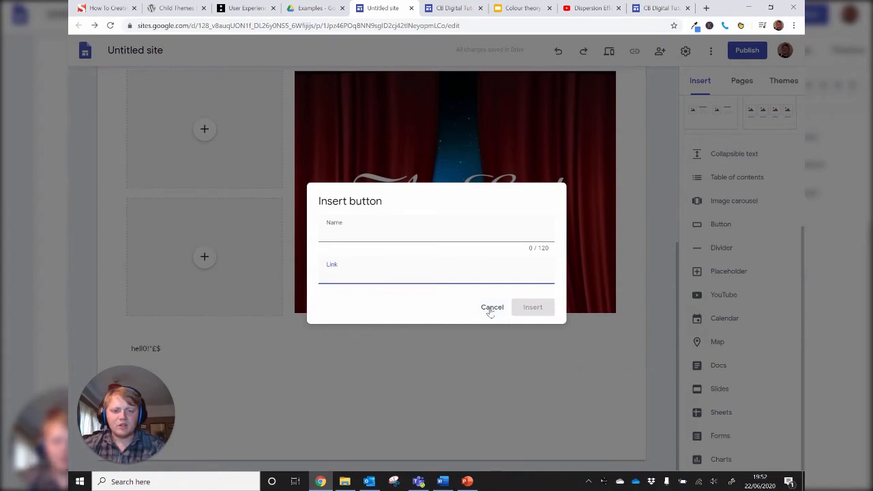
left_click(490, 308)
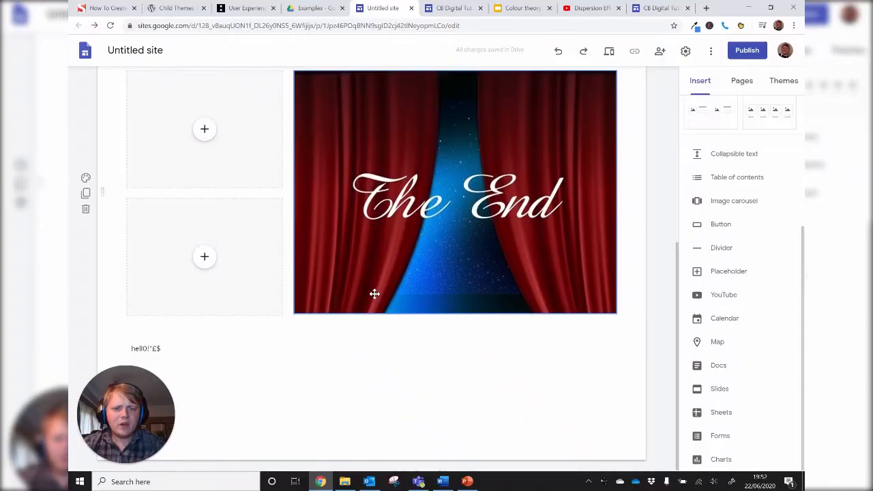
- Switch to the Imaging Exercises site and examine how its page combines text, embedded videos, buttons and dividers
left_click(460, 9)
scroll(304, 279, "up", 12)
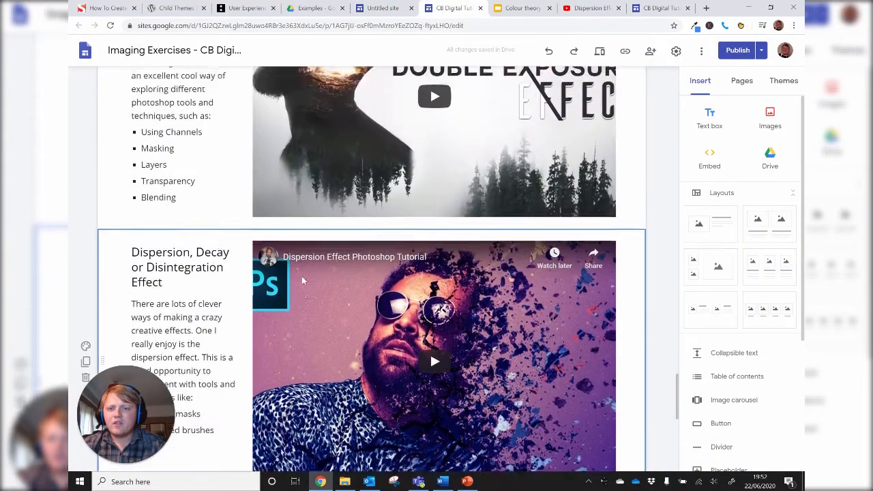
scroll(304, 281, "down", 4)
scroll(304, 282, "down", 7)
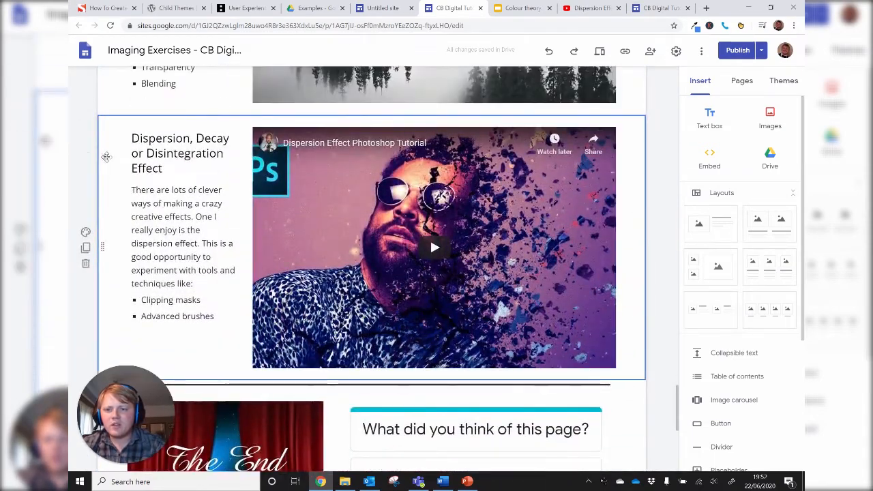
scroll(429, 242, "up", 5)
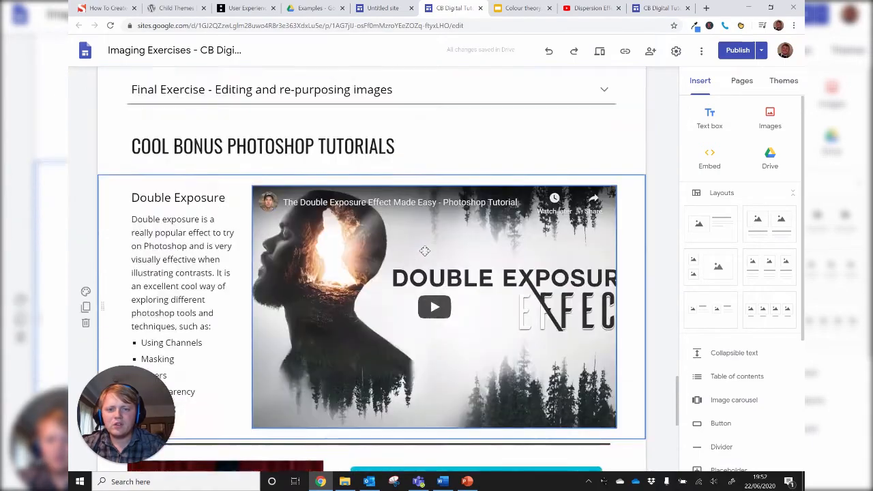
scroll(424, 251, "up", 15)
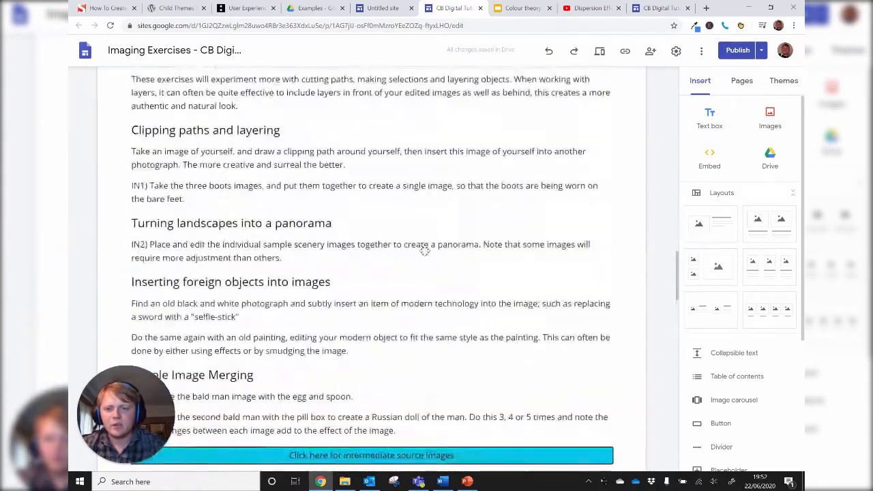
scroll(424, 251, "up", 6)
scroll(444, 240, "down", 4)
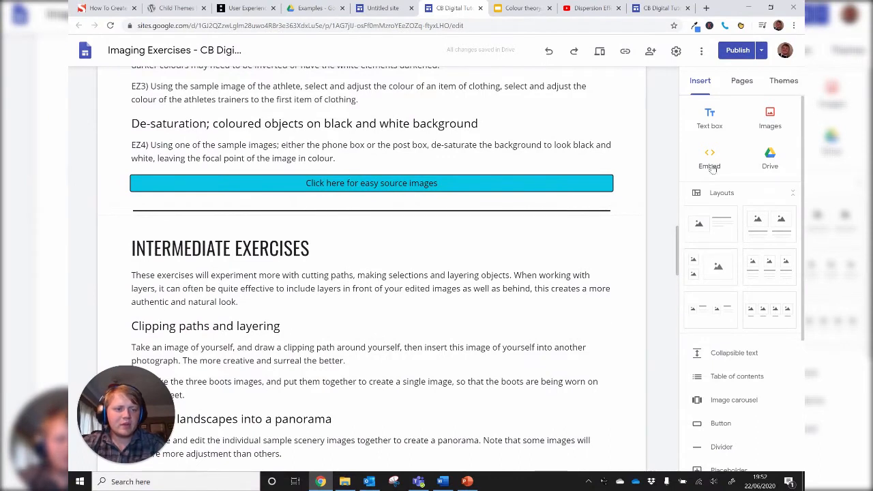
- Embed the Colour theory Slides presentation and move its section above the divider, just below the easy source images button
scroll(730, 274, "down", 3)
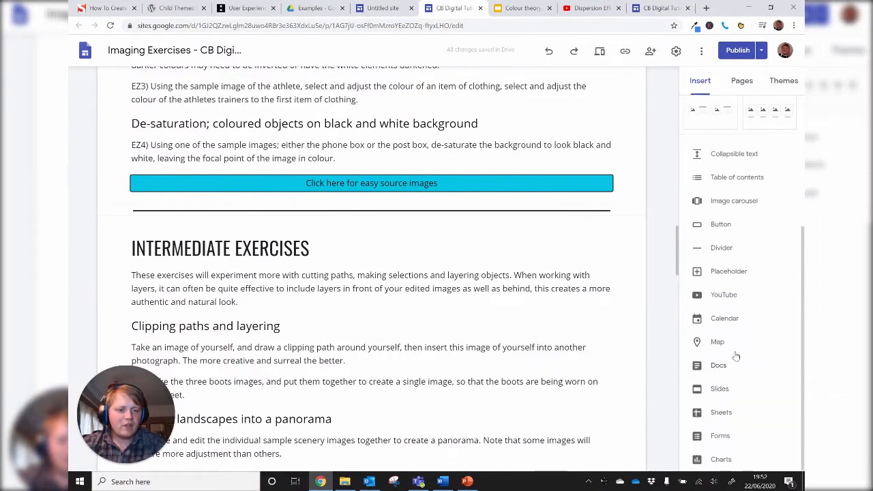
left_click(721, 390)
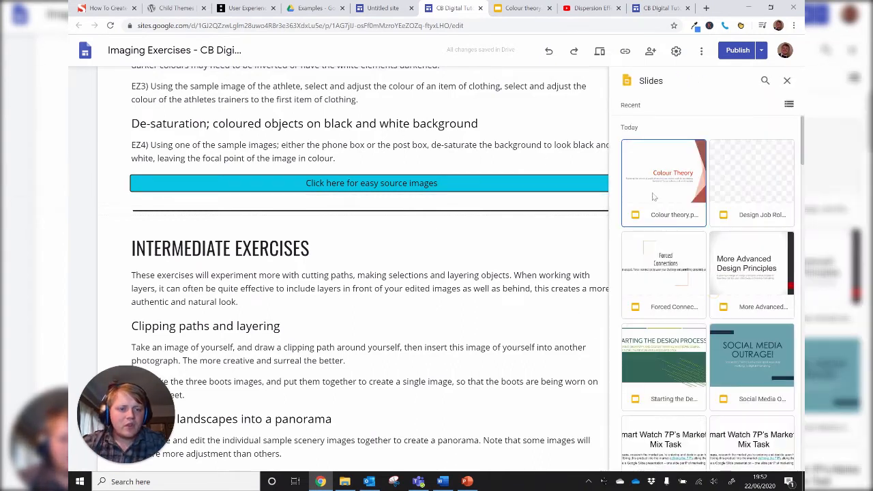
left_click(671, 186)
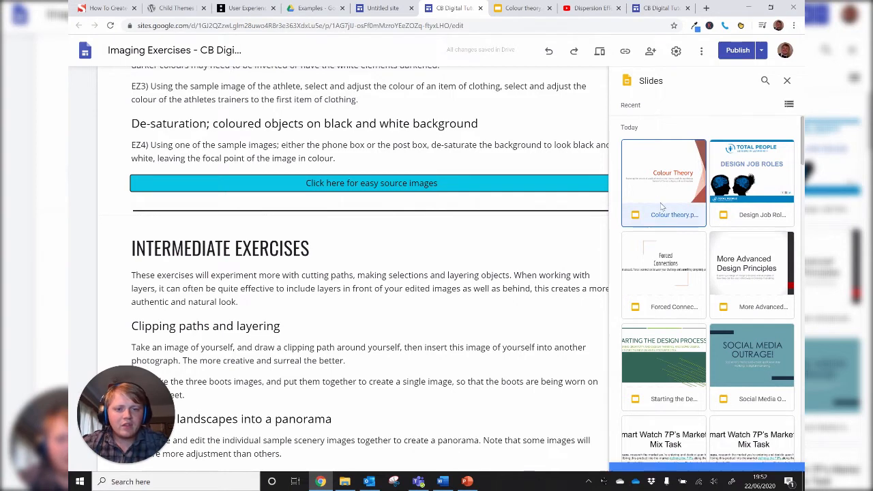
left_click(779, 458)
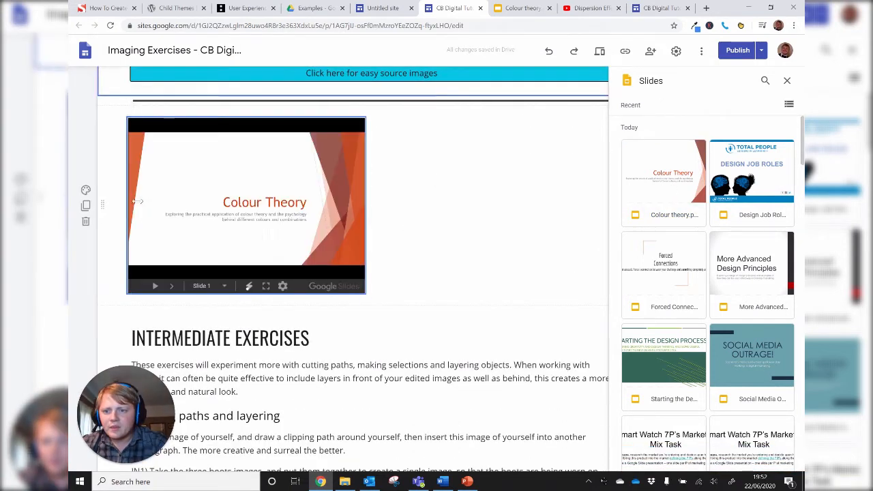
left_click_drag(103, 197, 116, 237)
scroll(409, 355, "down", 2)
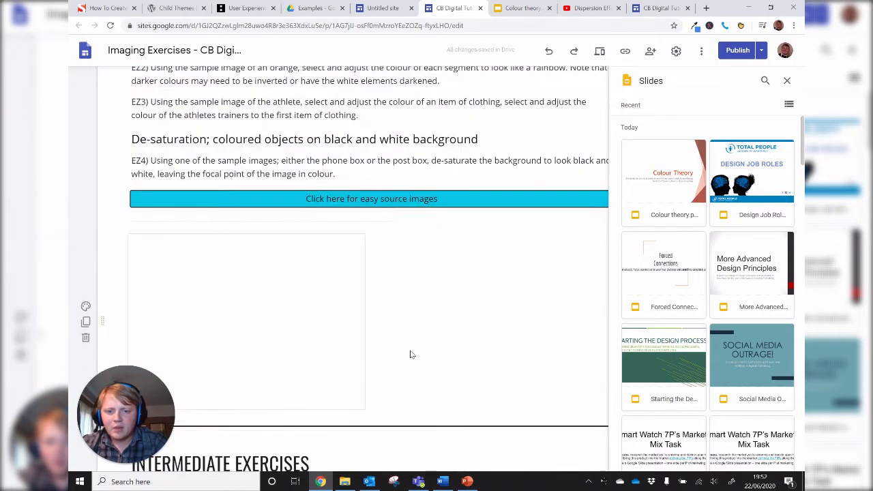
- Enlarge the embedded Colour Theory presentation to the full content width, keeping it above the Intermediate Exercises divider
left_click(361, 284)
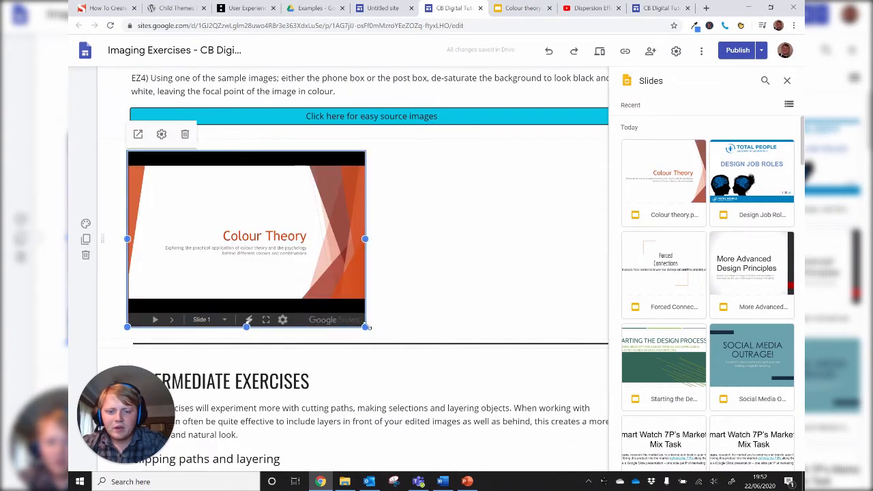
left_click_drag(381, 334, 617, 446)
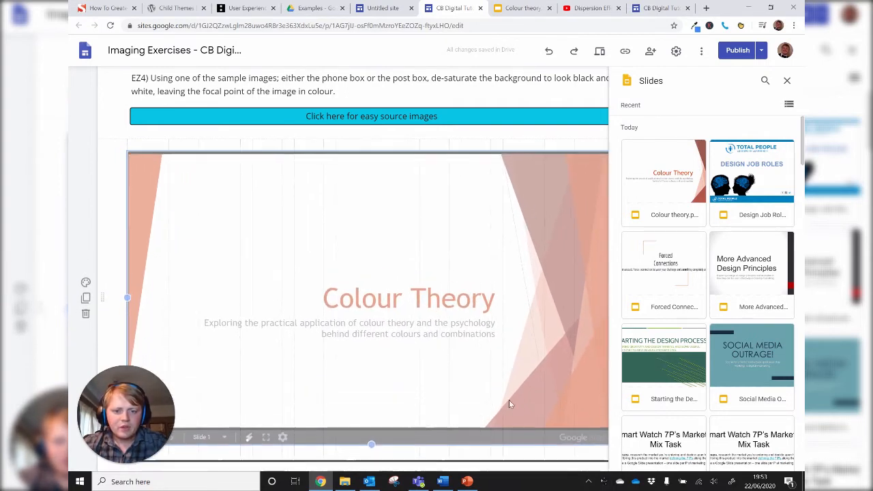
scroll(531, 414, "down", 2)
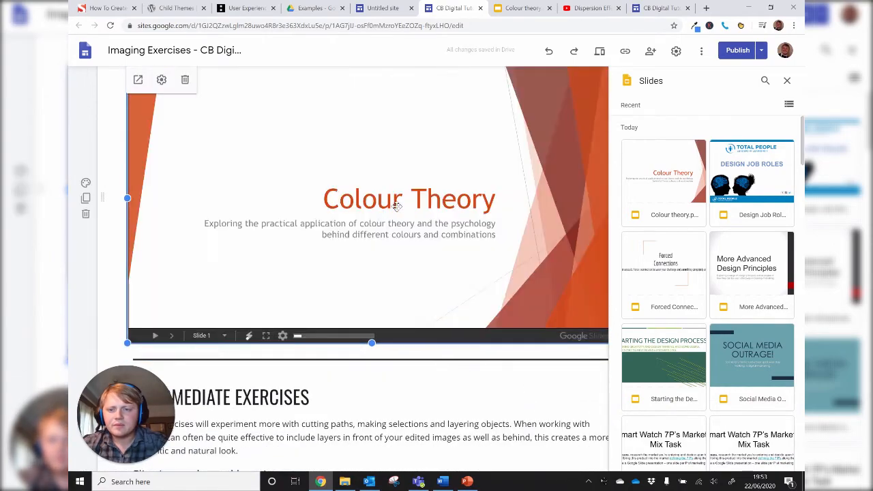
scroll(310, 214, "up", 3)
scroll(308, 219, "down", 6)
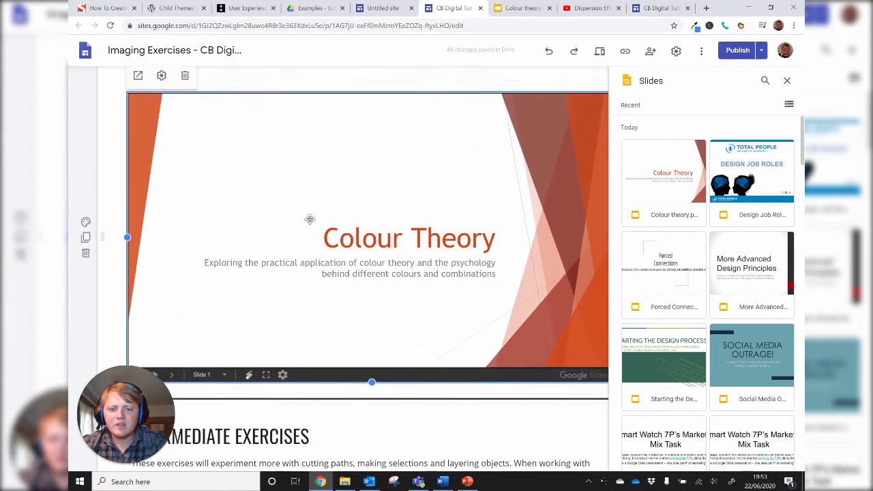
- Delete the embedded "What did you think of this page?" form beside the closing thank-you text
scroll(313, 240, "down", 15)
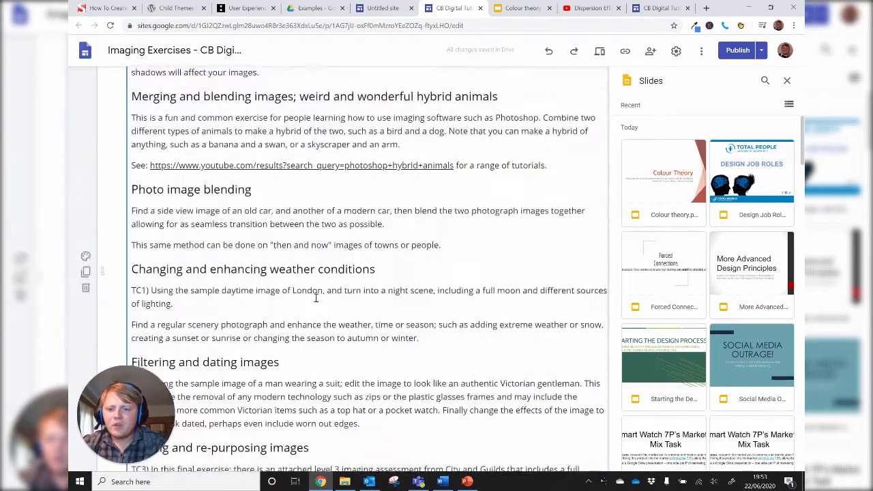
scroll(314, 293, "down", 4)
scroll(307, 253, "up", 2)
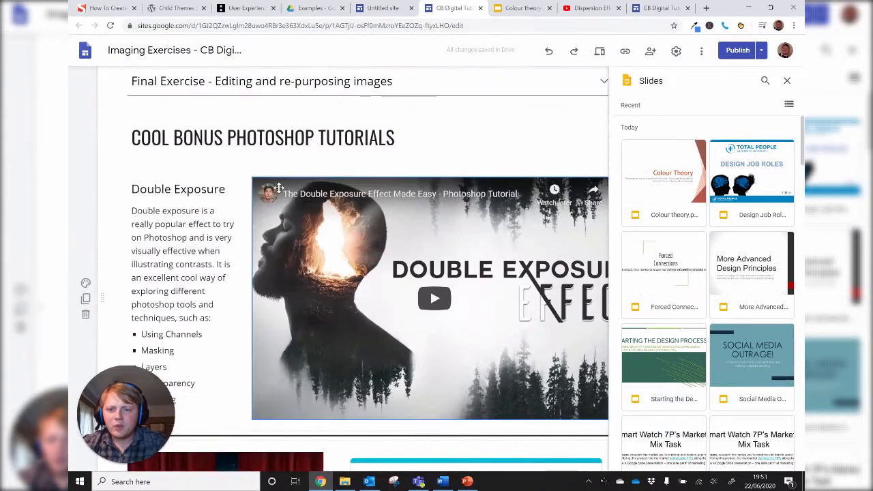
scroll(300, 239, "down", 2)
scroll(298, 232, "down", 3)
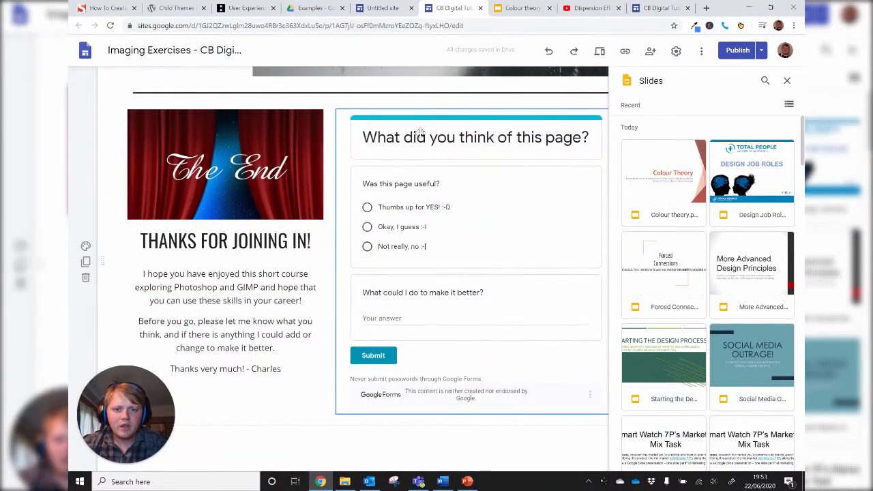
left_click(358, 269)
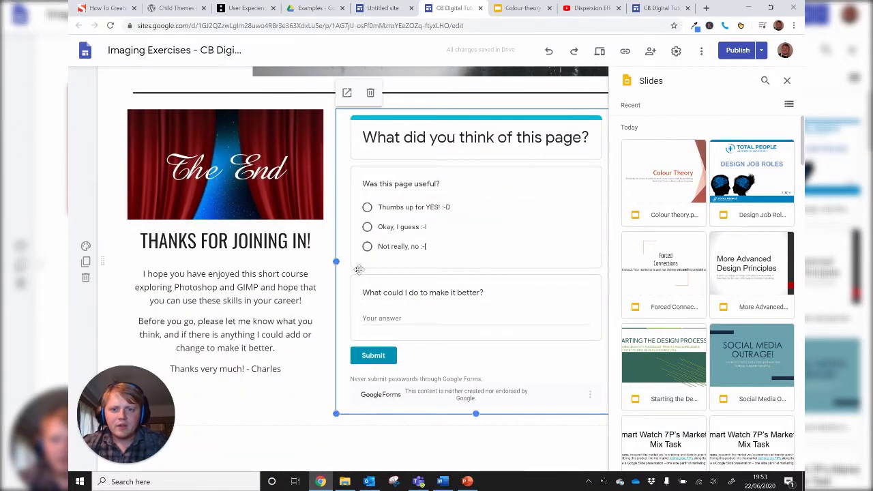
left_click(372, 93)
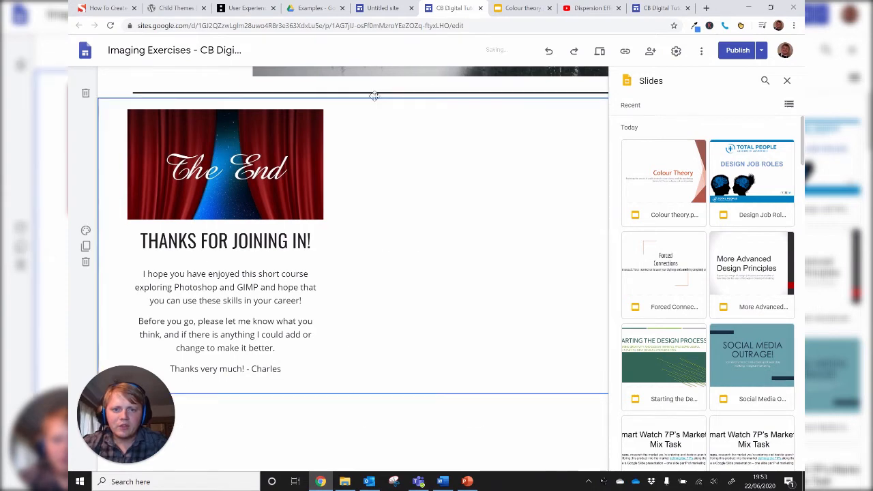
- Insert the layout with two small and one large placeholder and move its section directly below the Double Exposure section
left_click(787, 81)
scroll(452, 182, "up", 3)
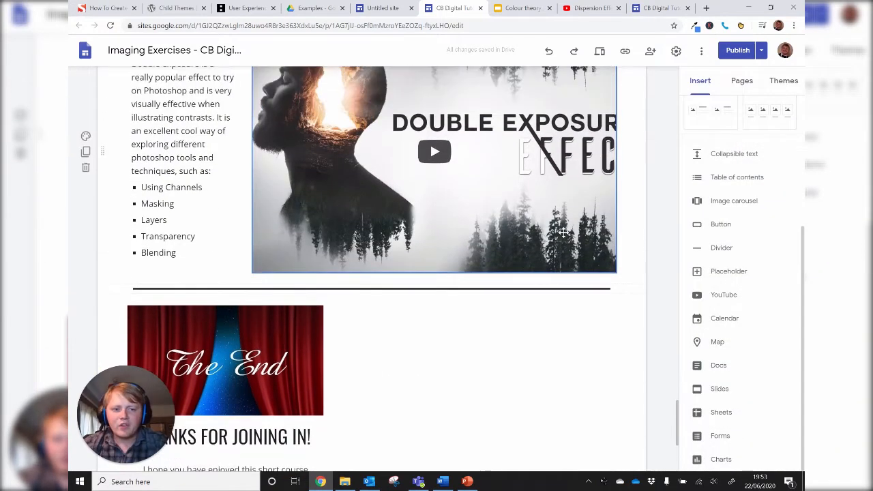
scroll(769, 243, "up", 4)
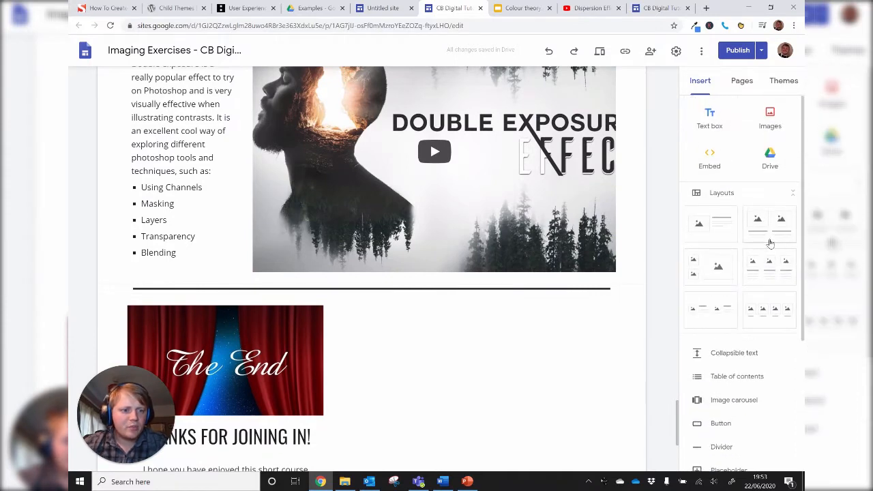
left_click(719, 269)
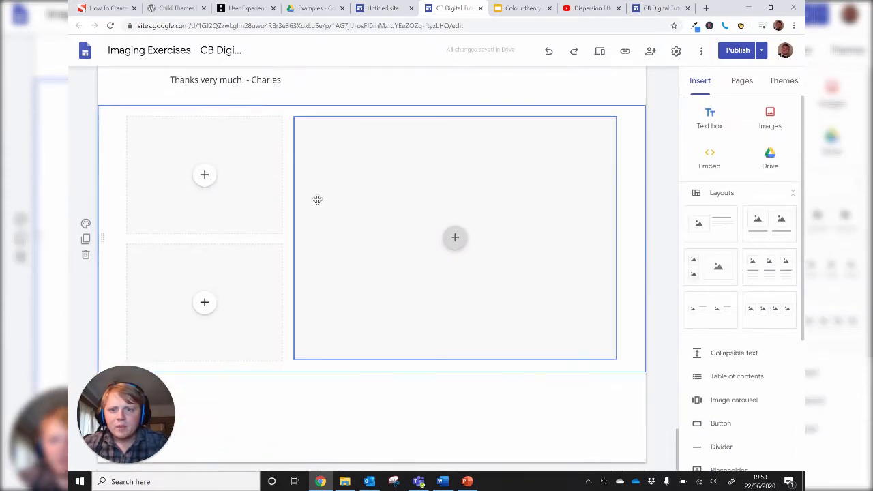
scroll(318, 198, "up", 2)
scroll(211, 286, "down", 2)
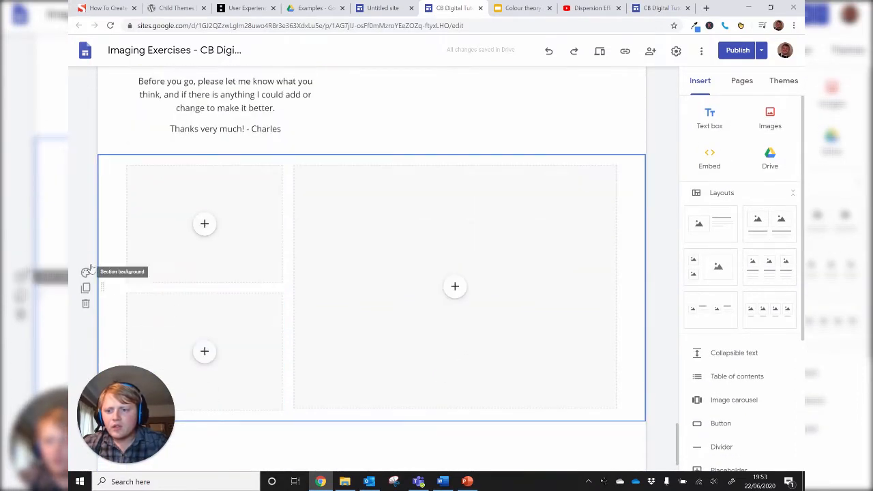
left_click_drag(104, 280, 115, 208)
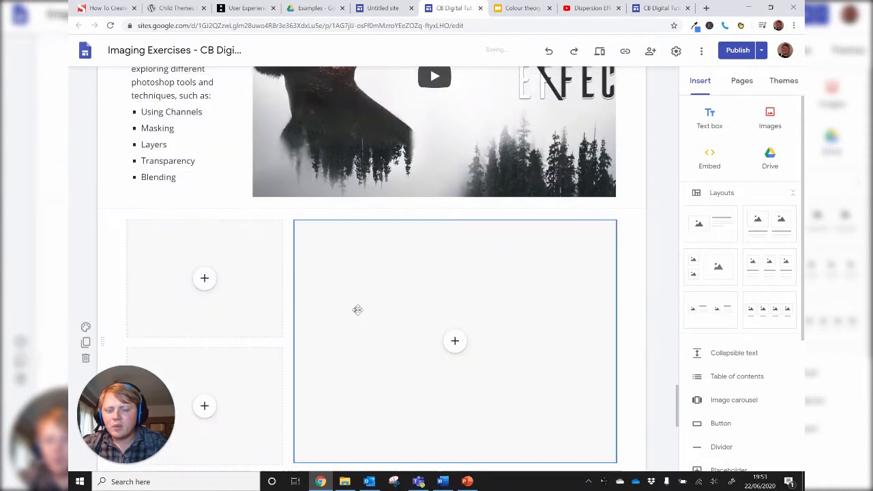
- Delete the layout's two small placeholders and widen the large one to match the Double Exposure video above it
left_click(246, 227)
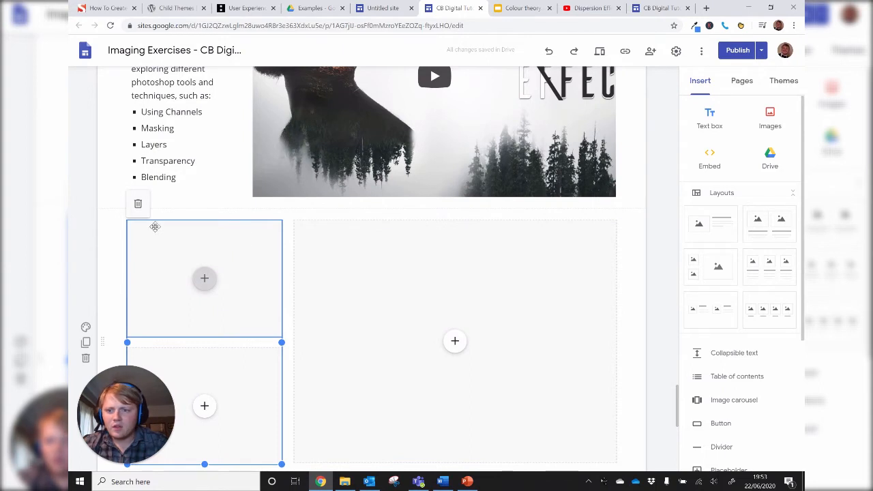
left_click(137, 204)
left_click(303, 317)
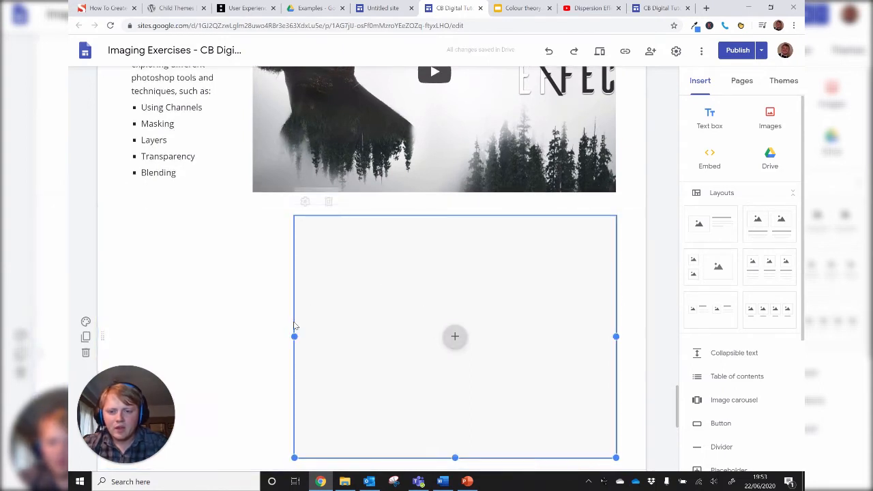
left_click_drag(281, 339, 252, 337)
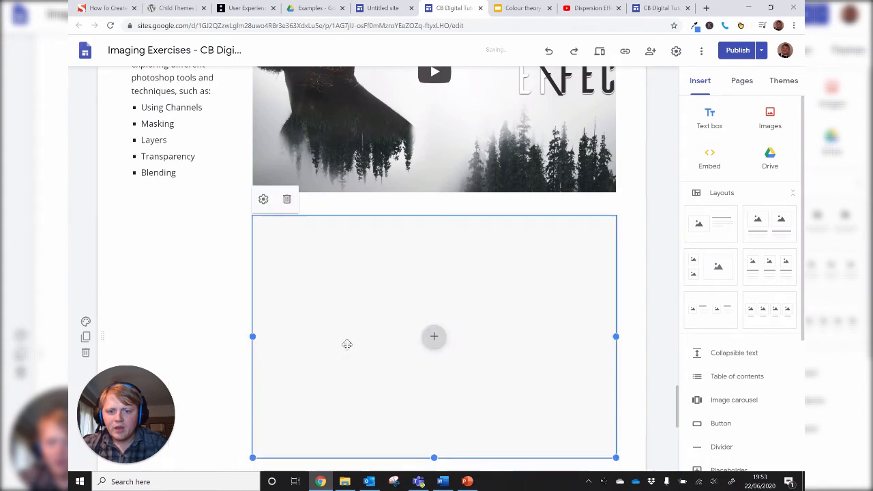
- Fill the large placeholder with the YouTube video "Dispersion Effect Photoshop Tutorial", using the share link from its YouTube page
left_click(436, 344)
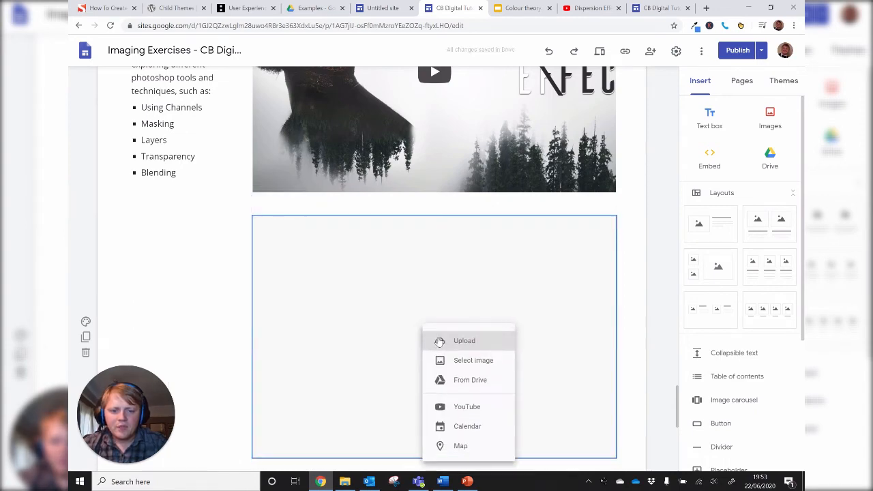
left_click(491, 409)
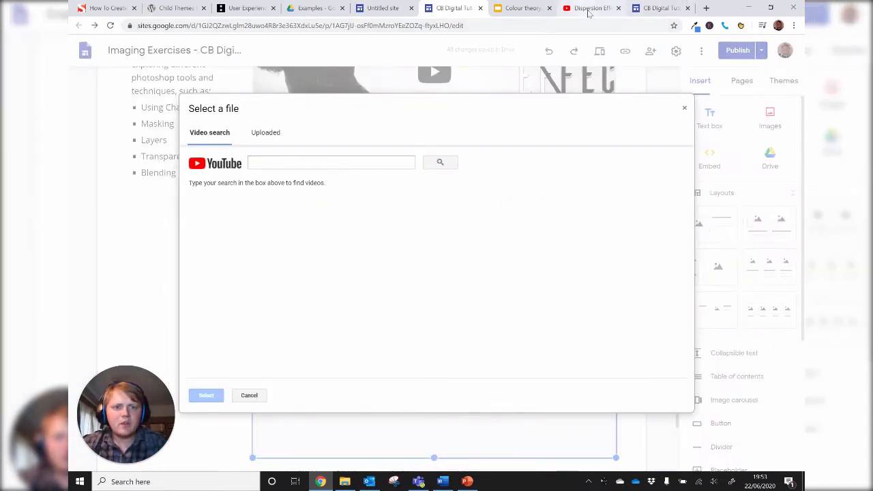
left_click(588, 9)
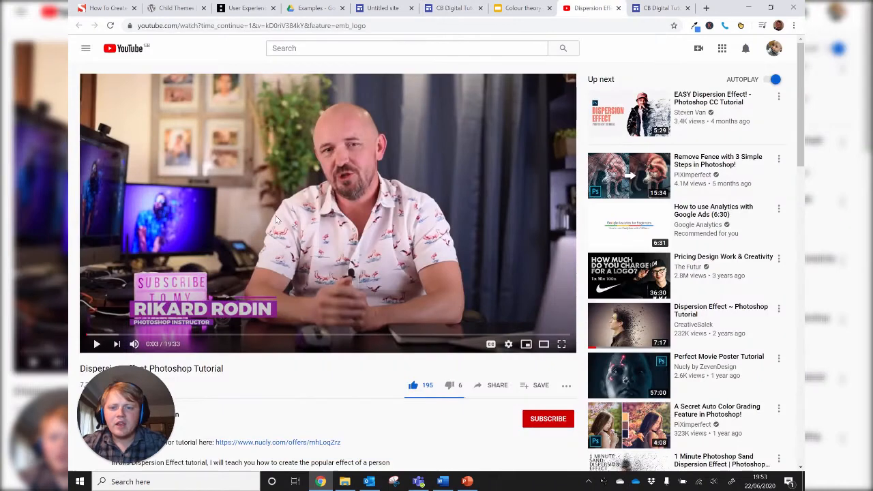
left_click(498, 386)
key("ctrl+c")
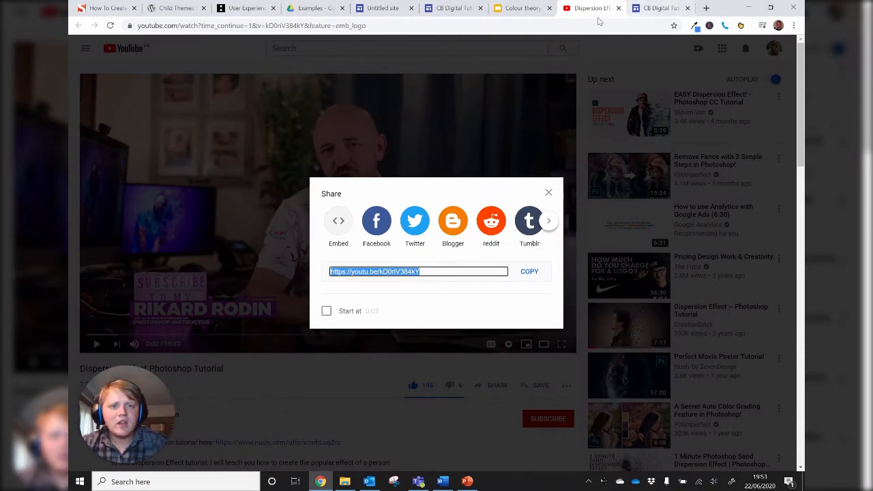
left_click(450, 10)
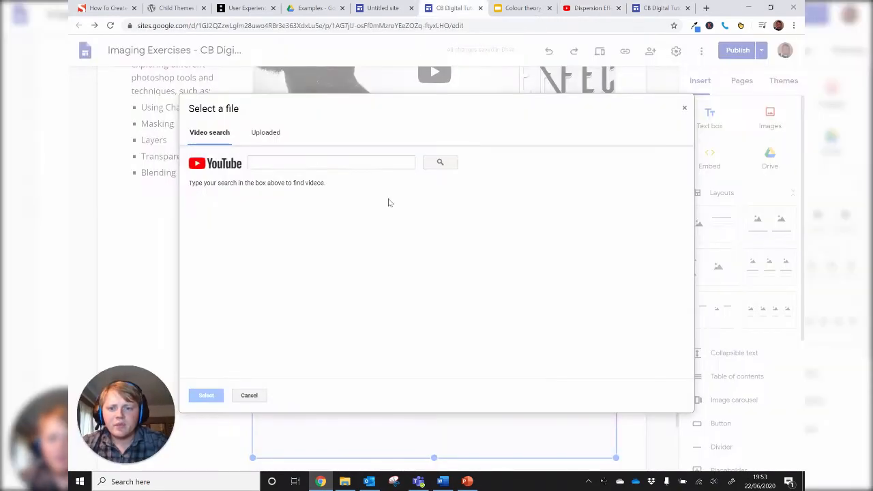
left_click(320, 167)
key("ctrl+v")
left_click(438, 164)
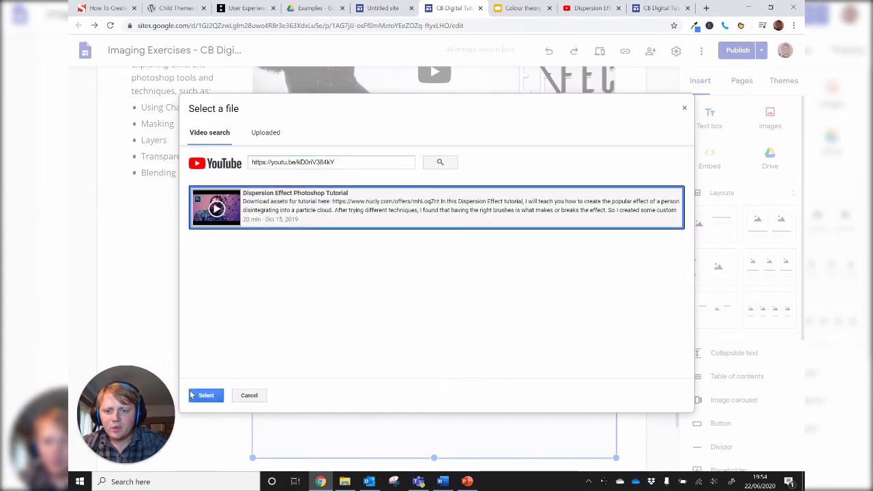
left_click(206, 395)
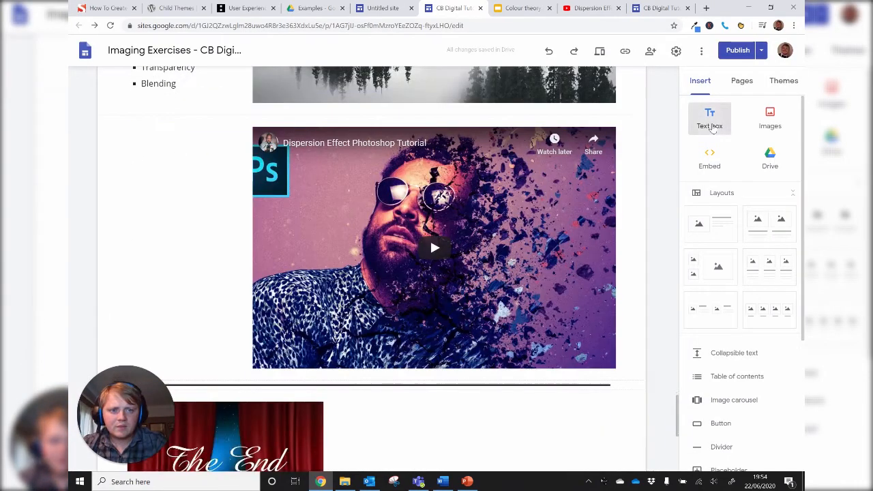
- Add a text box and place it in the narrow column beside the Dispersion Effect video
left_click(709, 120)
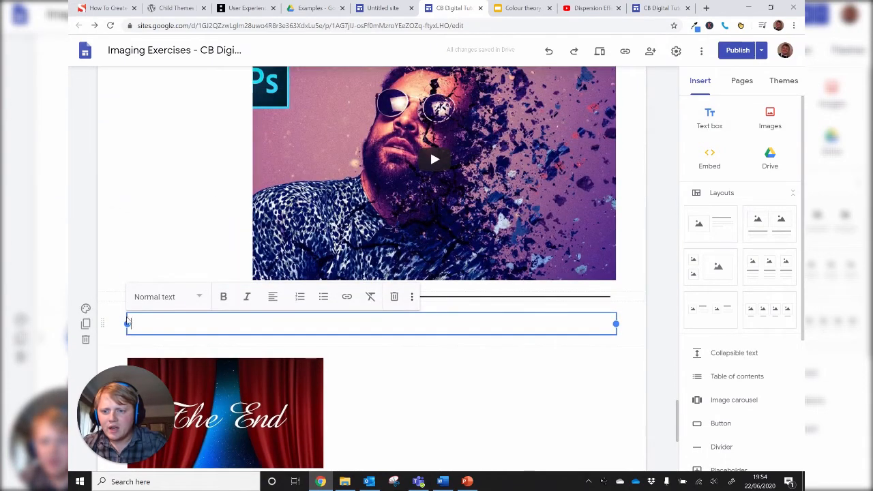
key("ctrl+v")
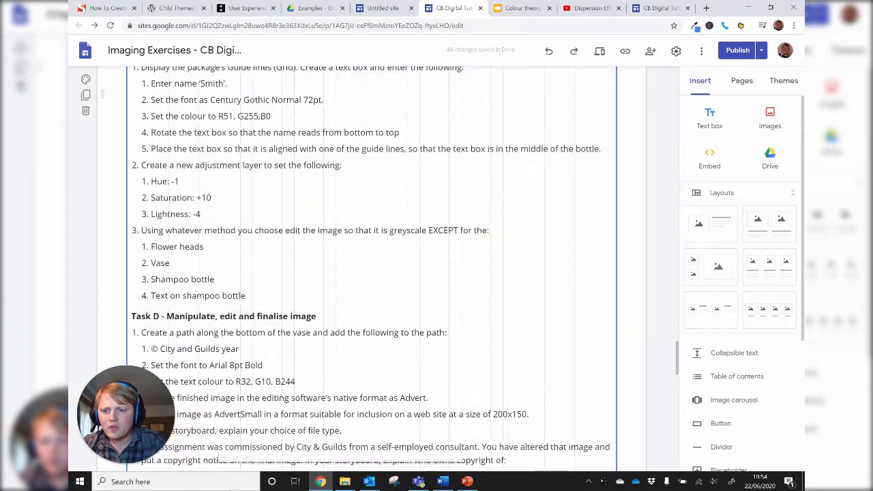
scroll(429, 405, "down", 7)
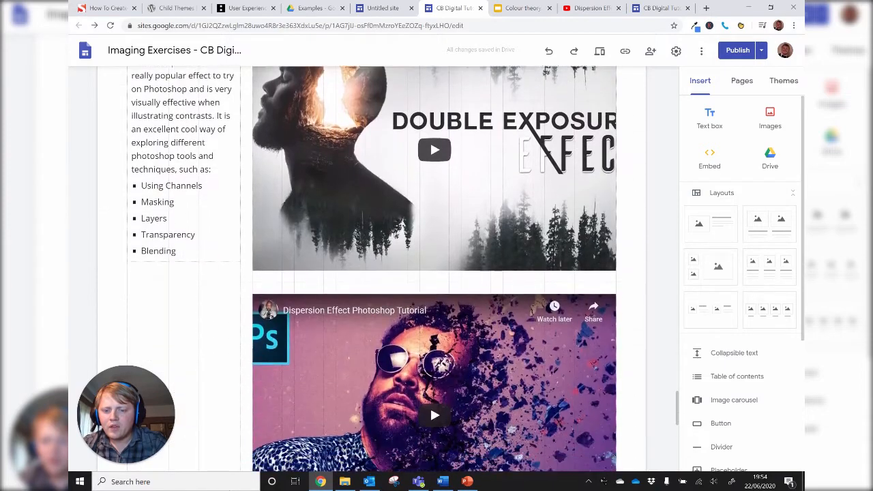
left_click_drag(205, 469, 159, 186)
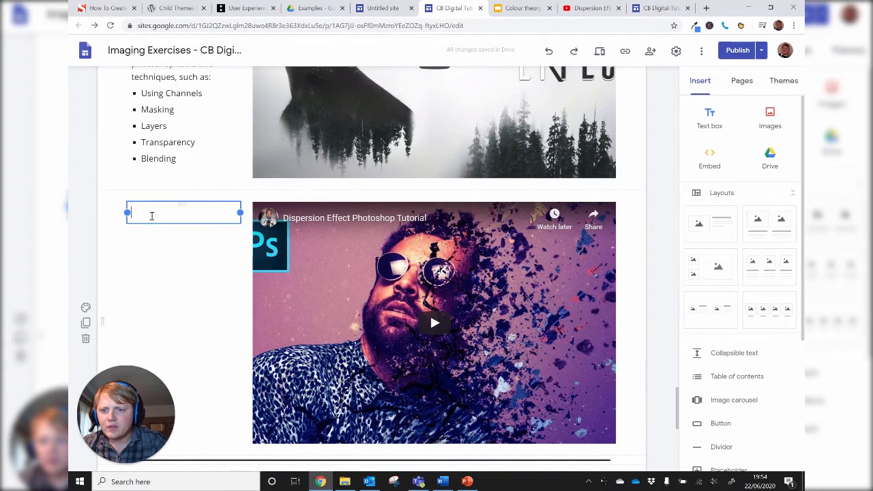
left_click(152, 216)
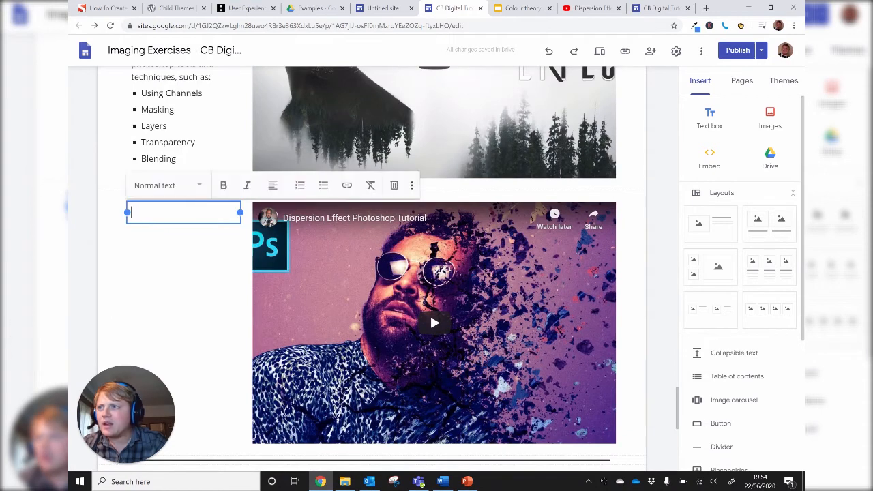
- Paste "Dispersion, Decay or Disintegration Effect" from the Word document into the new text box and style it as Subheading
key("alt+Tab")
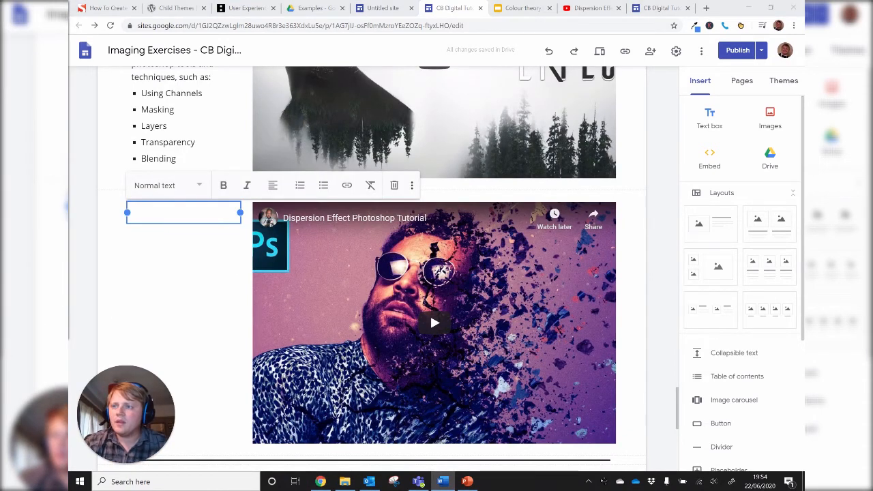
left_click(150, 218)
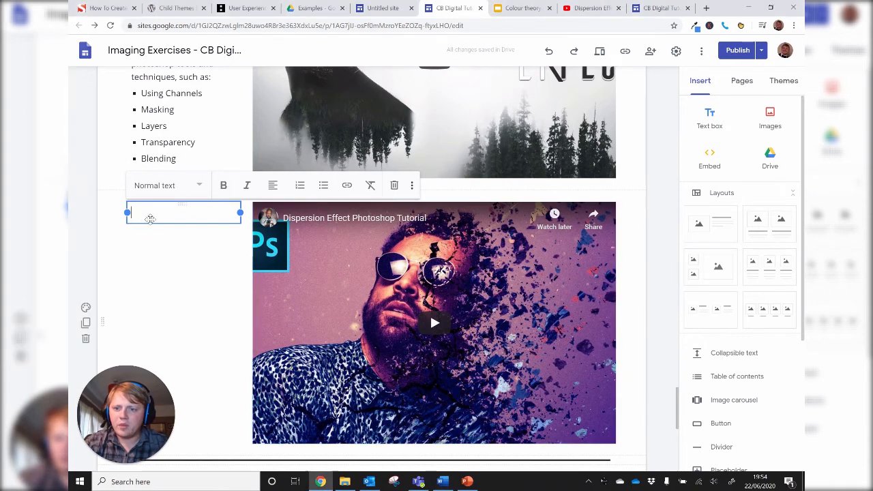
type("Dispersion, Decay or Disintegration Effect")
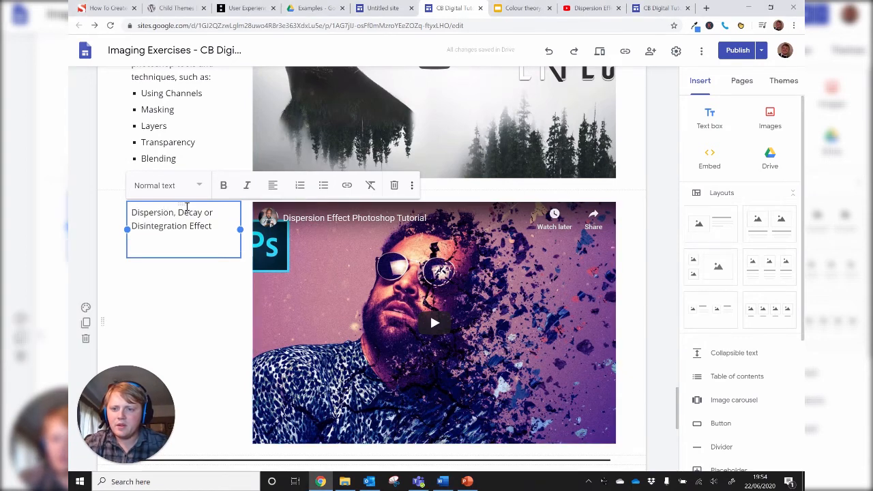
triple_click(176, 223)
left_click(195, 186)
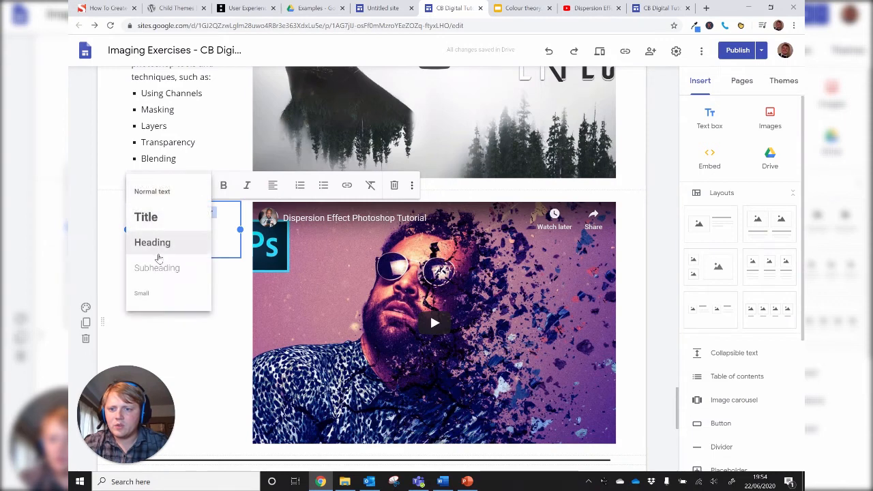
left_click(158, 267)
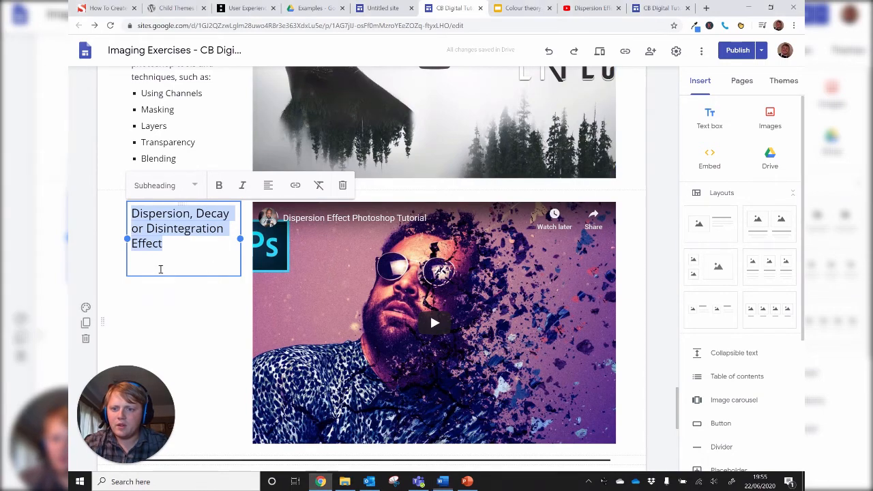
- Paste the dispersion effect description, with its Clipping masks and Advanced brushes points, below the subheading
left_click(160, 268)
key("ctrl+v")
scroll(168, 252, "up", 2)
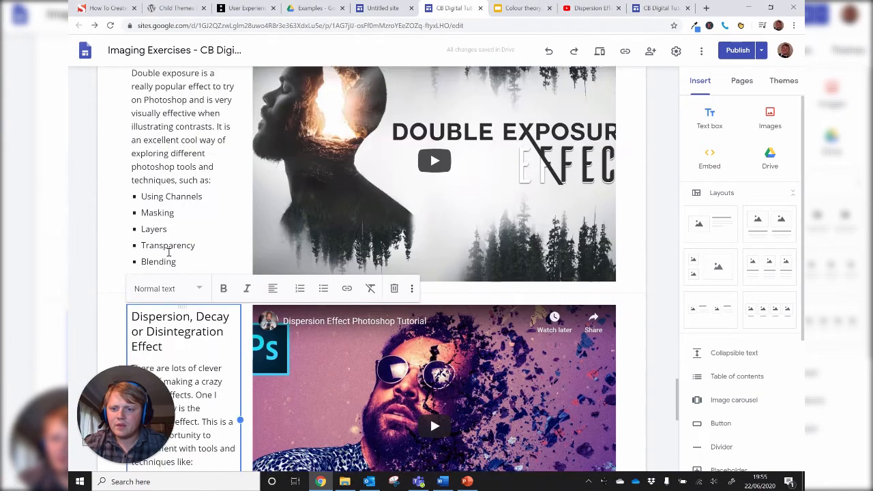
scroll(168, 252, "down", 3)
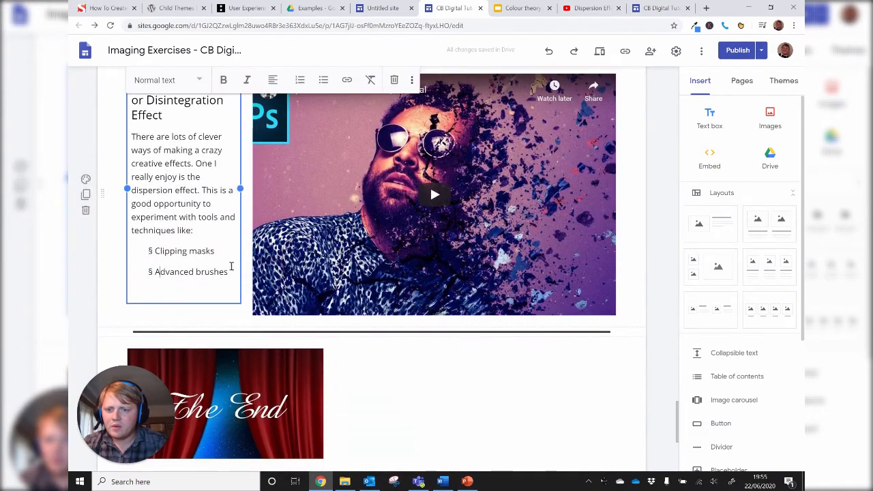
- Remove the pasted bullet symbols and indents from the "Clipping masks" and "Advanced brushes" lines in the dispersion text box
left_click_drag(228, 272, 120, 246)
left_click(154, 251)
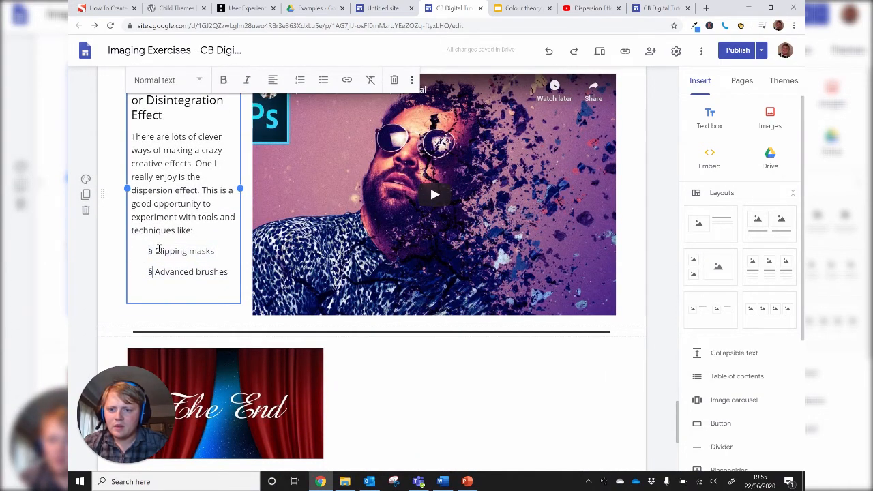
key("BackSpace")
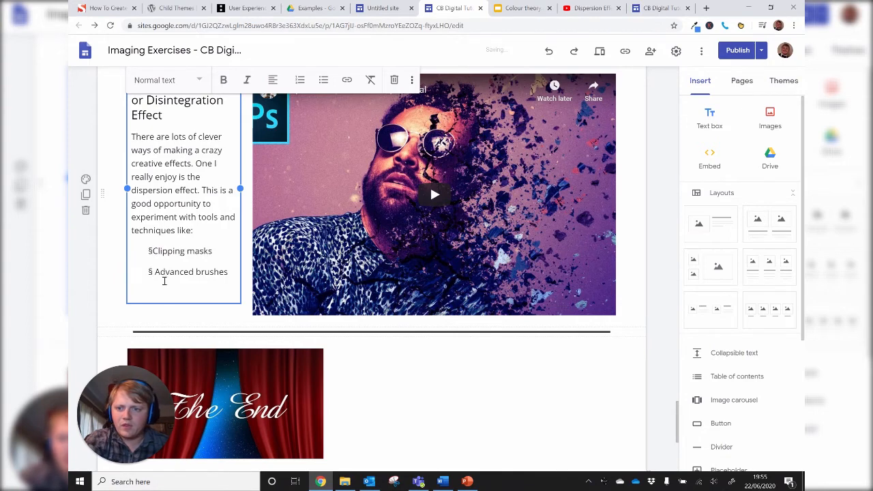
key("BackSpace")
left_click(153, 272)
key("BackSpace")
key("BackSpace")
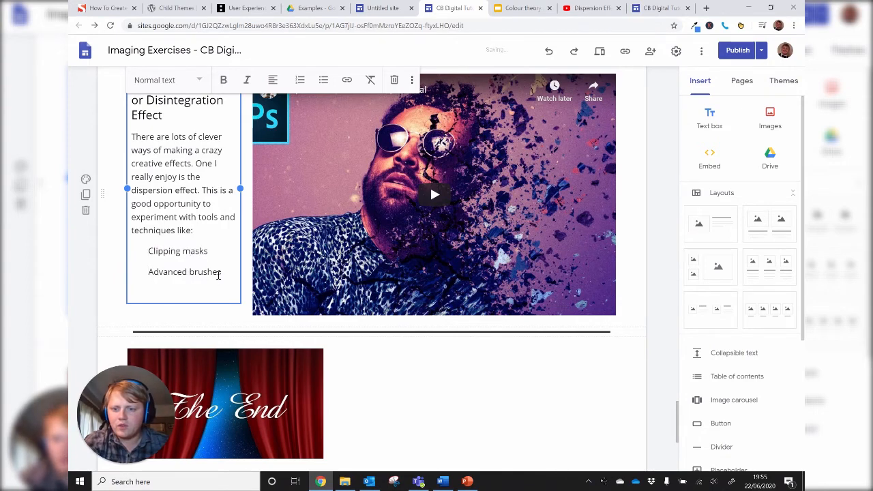
key("BackSpace")
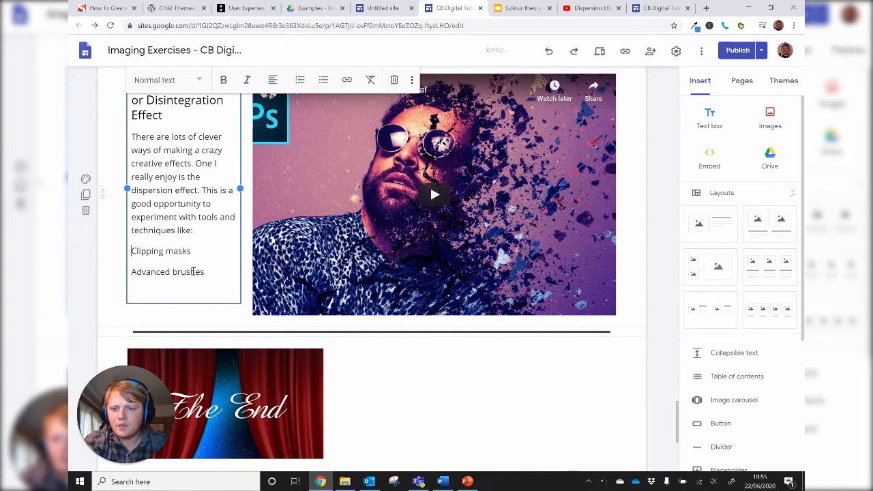
- Format the "Clipping masks" and "Advanced brushes" lines as a bulleted list
left_click(208, 271, "shift")
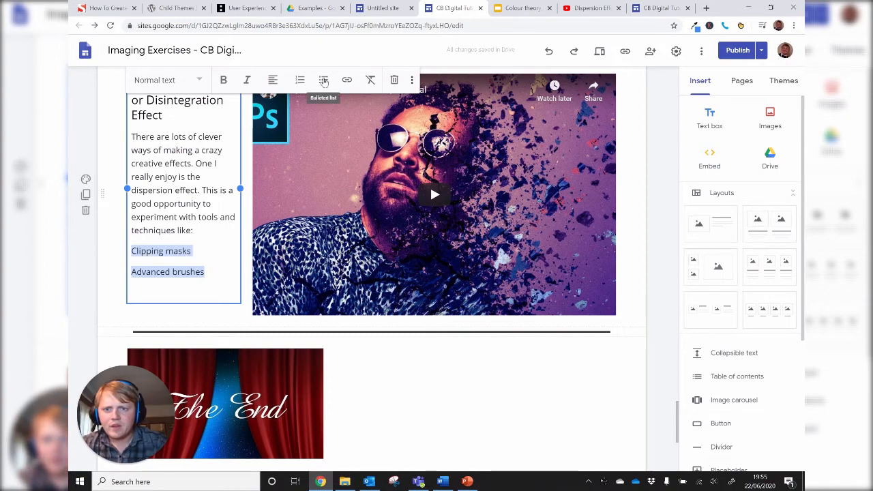
left_click(323, 81)
scroll(330, 312, "up", 2)
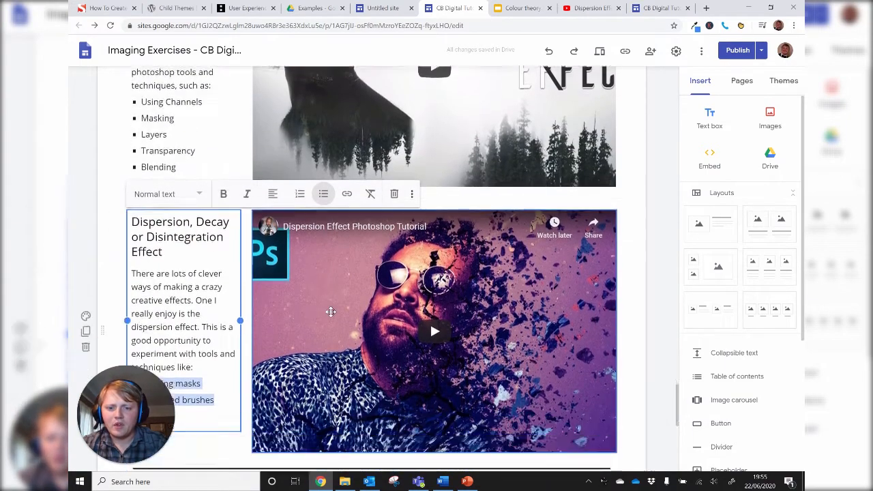
- Insert last week's Photoshop feedback form from Google Forms at the end of the page
scroll(330, 312, "down", 2)
scroll(430, 233, "down", 4)
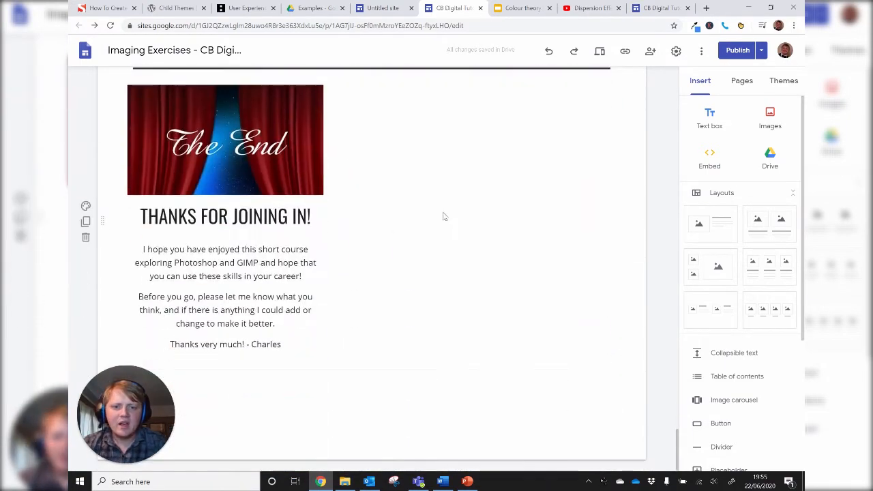
scroll(766, 366, "down", 2)
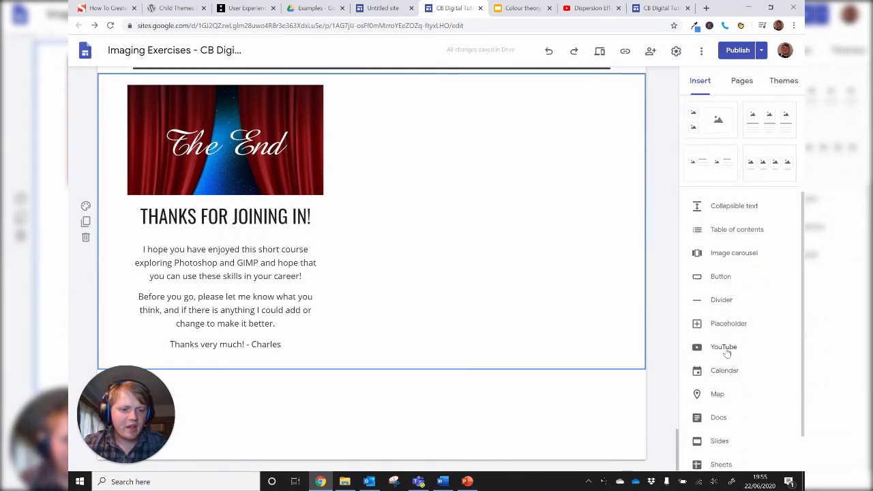
scroll(727, 353, "down", 1)
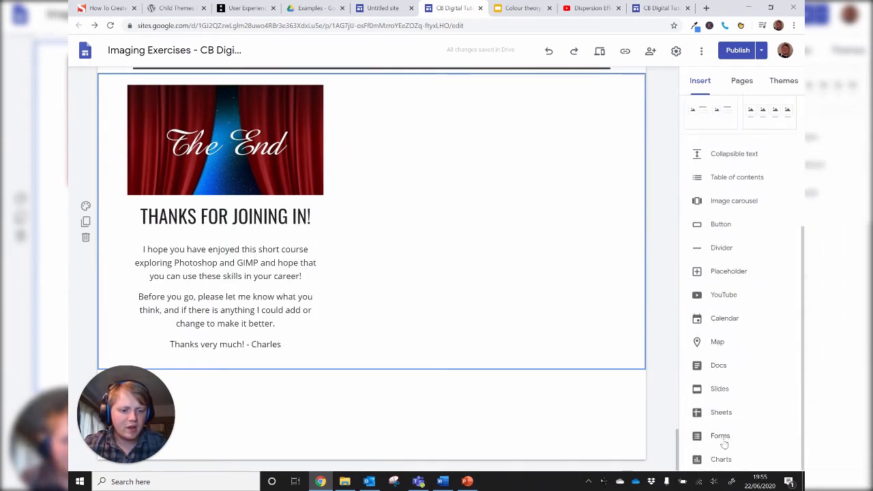
left_click(720, 436)
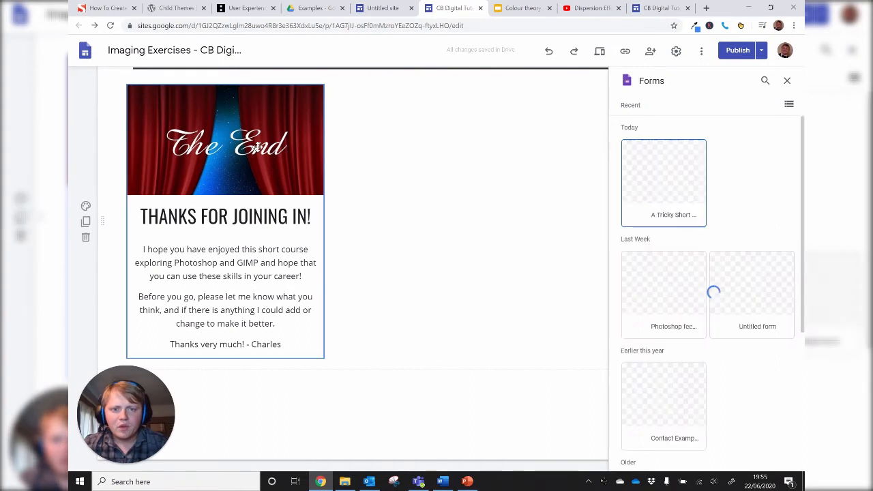
left_click(680, 303)
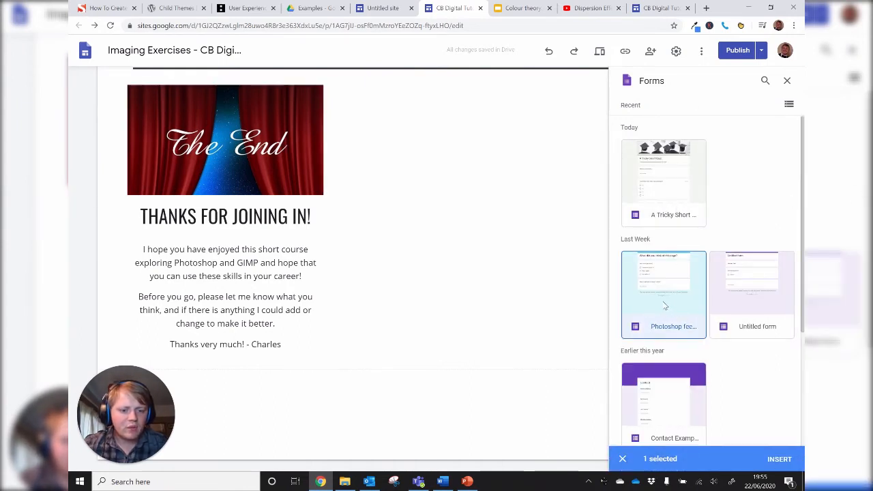
left_click(772, 459)
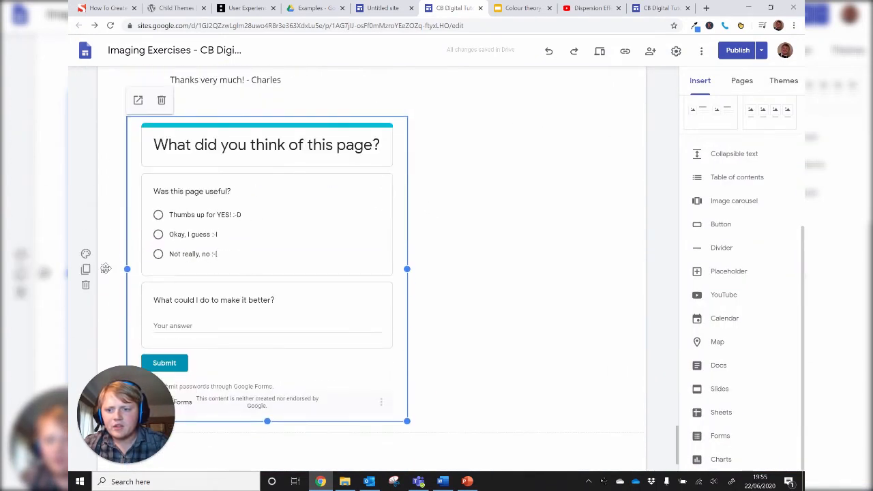
- Move the "What did you think of this page?" form into the closing section, beside The End picture and thank-you text
left_click_drag(111, 267, 368, 255)
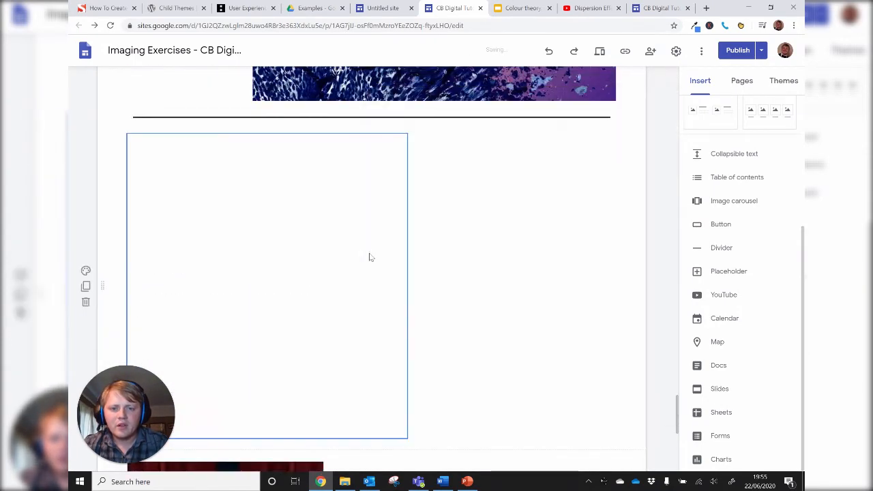
scroll(162, 195, "down", 2)
left_click(140, 135)
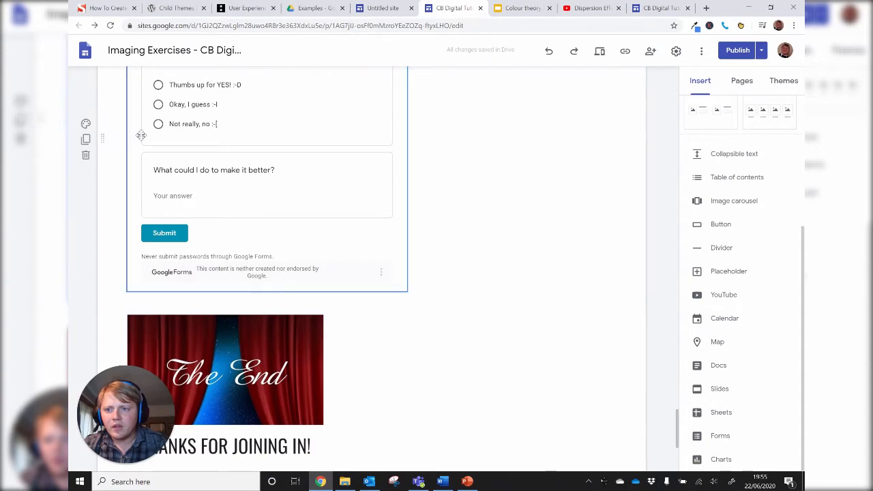
left_click_drag(131, 125, 430, 317)
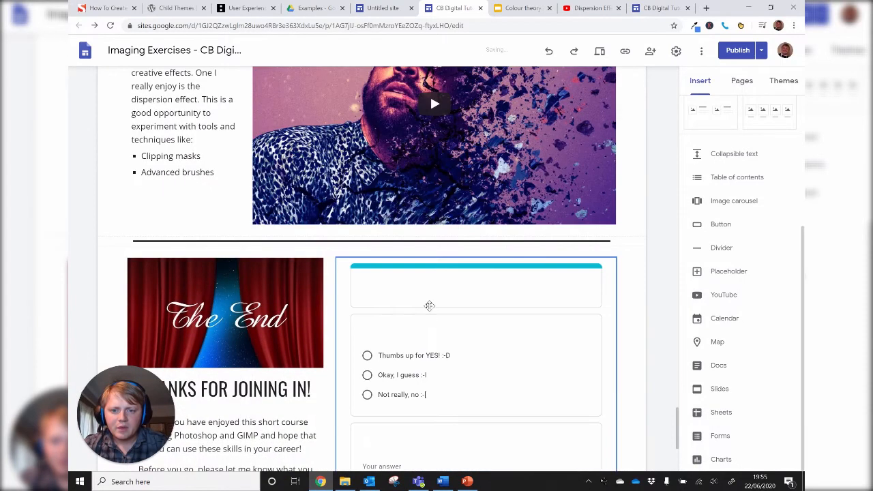
scroll(355, 293, "down", 3)
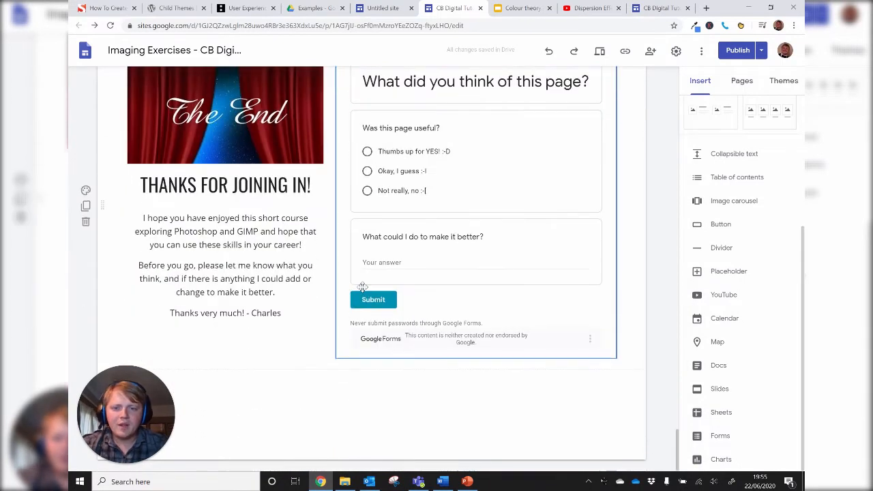
- Compare the draft of the Imaging Exercises site with the currently published version and publish the changes
scroll(362, 286, "up", 15)
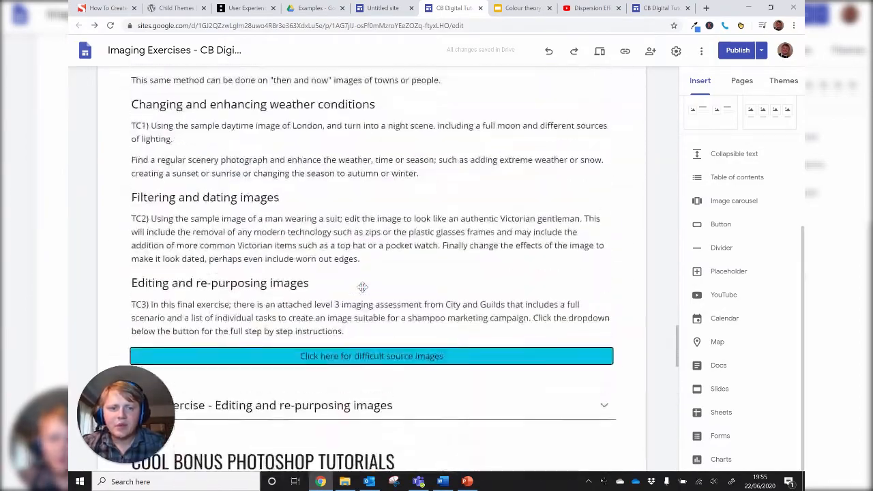
scroll(362, 286, "up", 15)
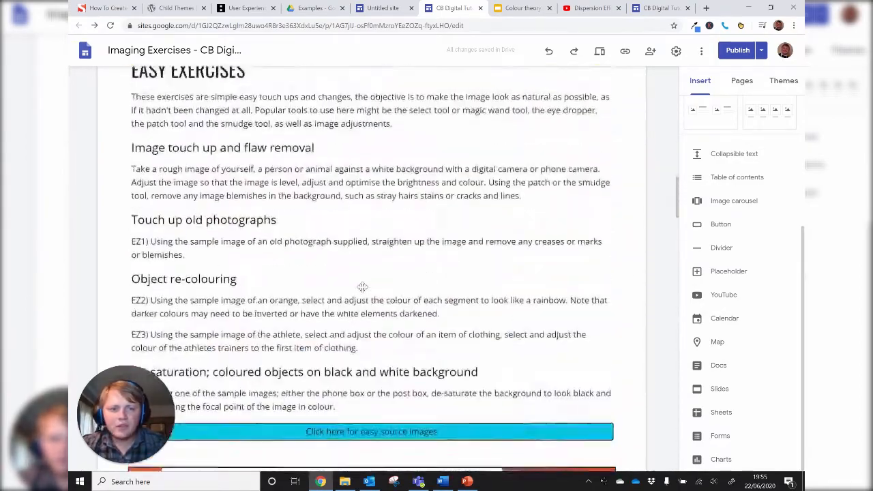
scroll(362, 286, "up", 15)
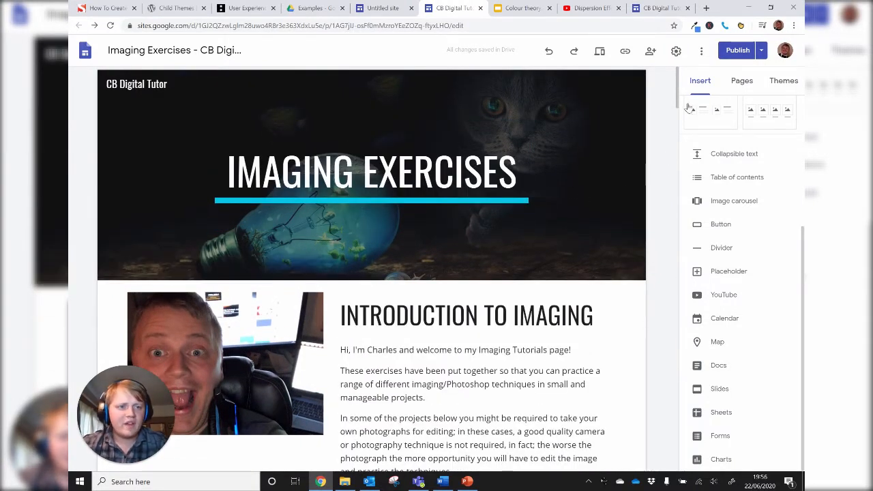
left_click(736, 53)
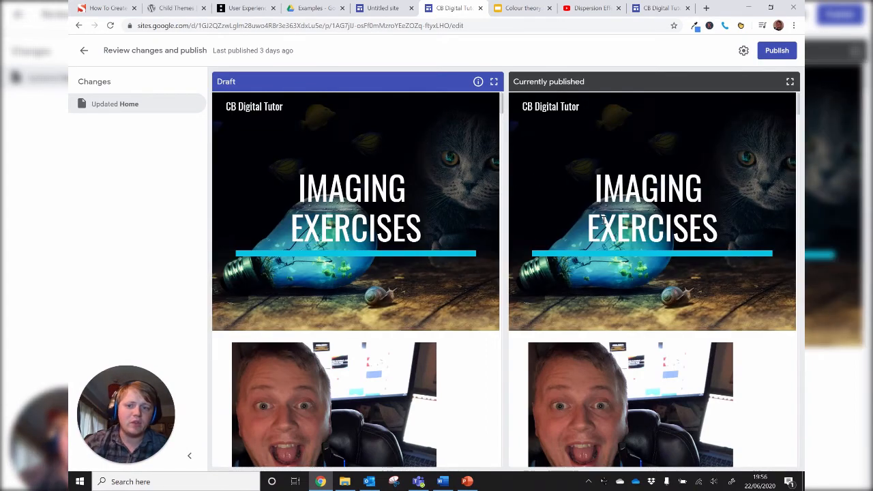
scroll(602, 220, "down", 3)
scroll(307, 185, "down", 2)
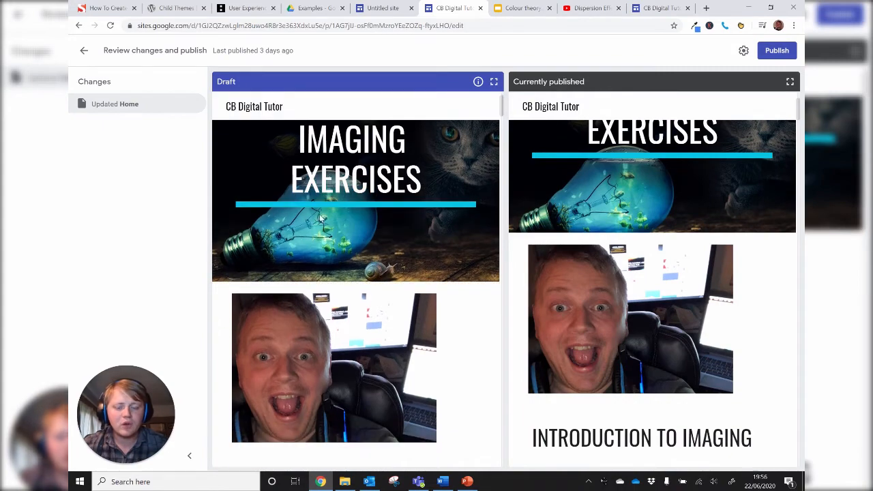
scroll(649, 265, "down", 1)
scroll(428, 259, "down", 2)
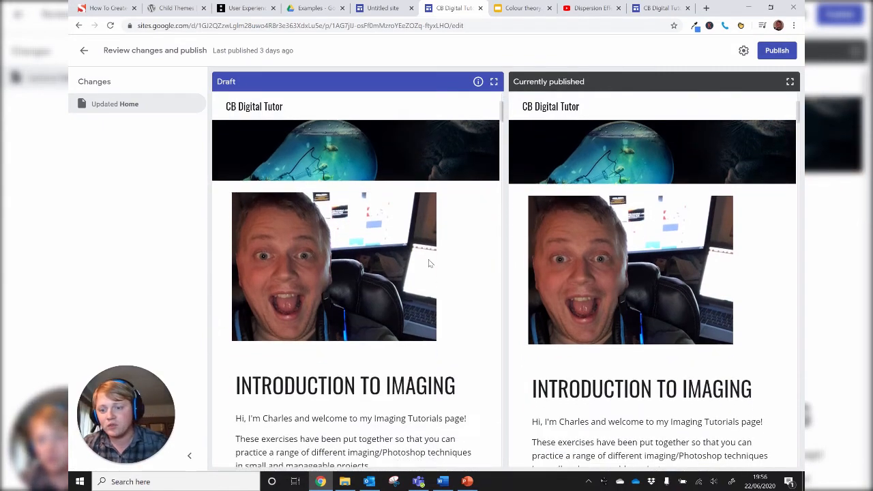
scroll(648, 204, "down", 1)
left_click(778, 52)
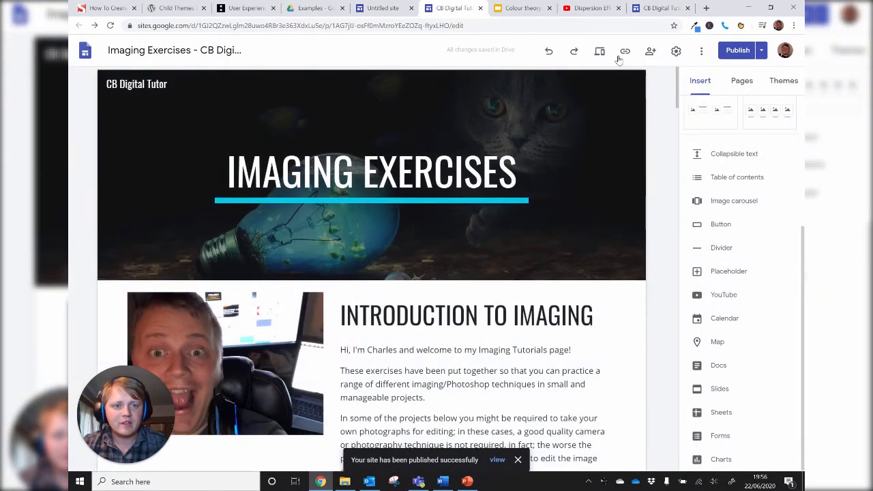
- Copy the published site link and open it in a new browser tab
left_click(626, 52)
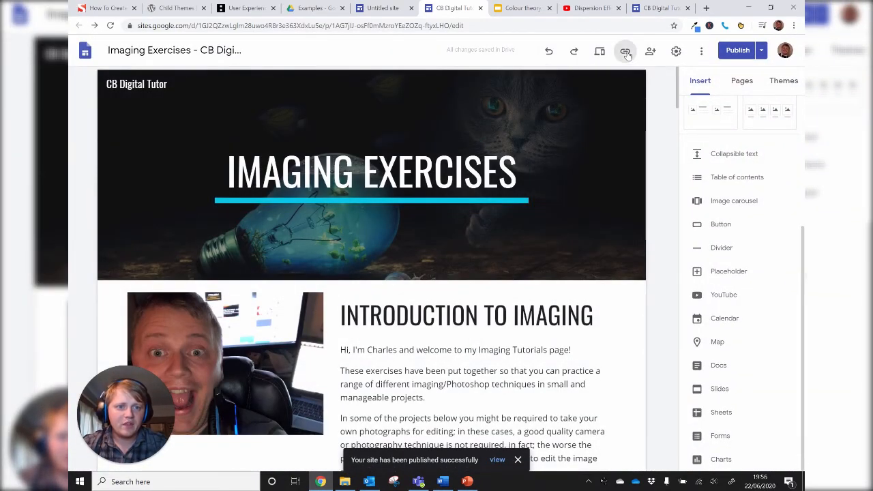
left_click(429, 265)
key("ctrl+c")
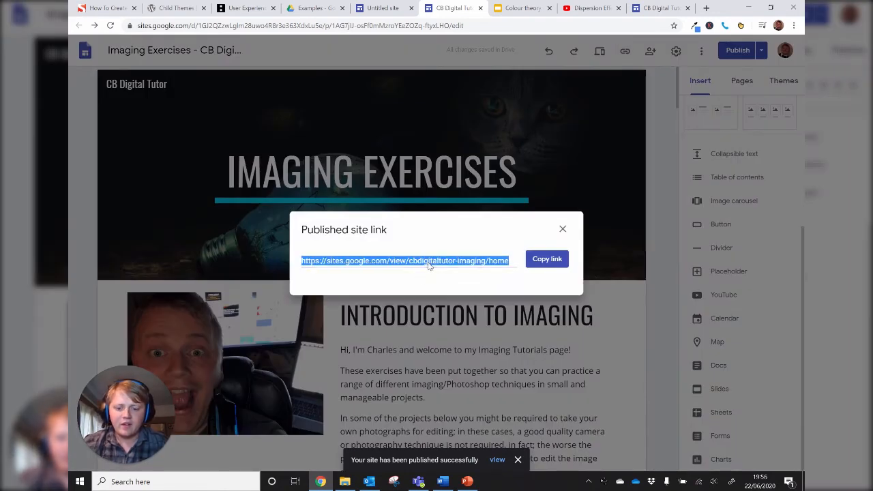
left_click(706, 8)
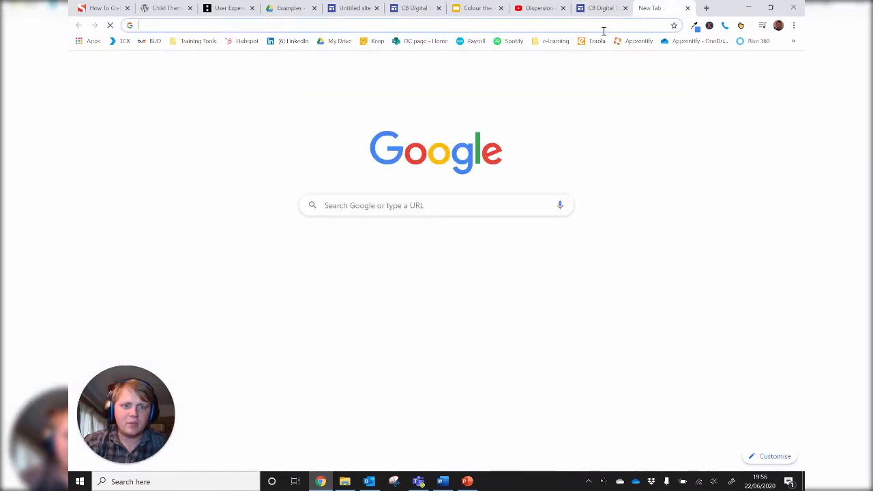
key("ctrl+v")
key("Return")
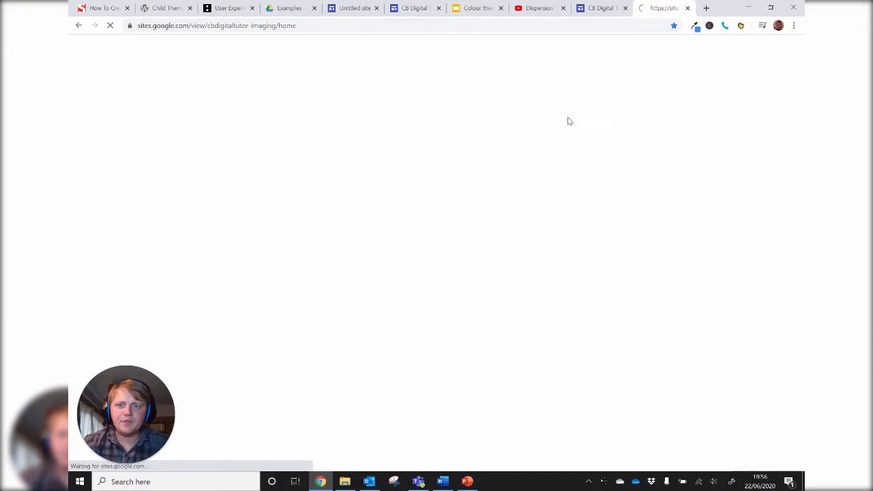
- Look through the published Imaging Exercises page from the header down to the embedded feedback form
scroll(568, 175, "down", 3)
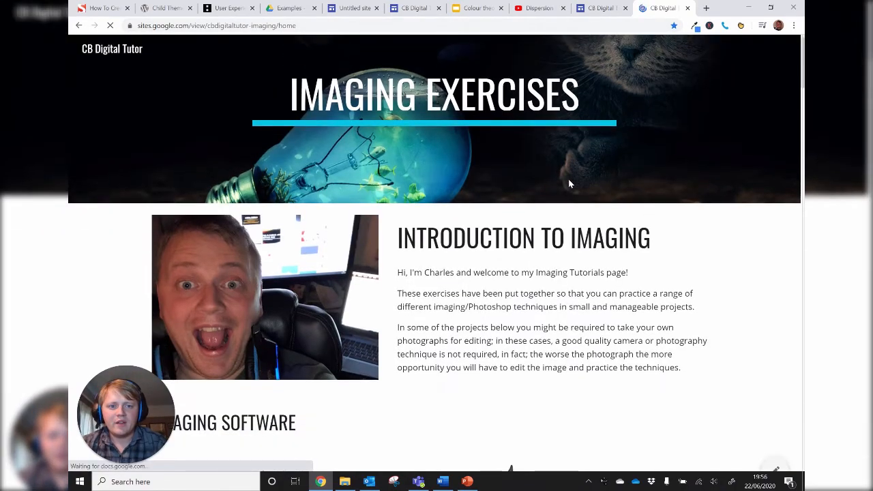
scroll(567, 192, "down", 15)
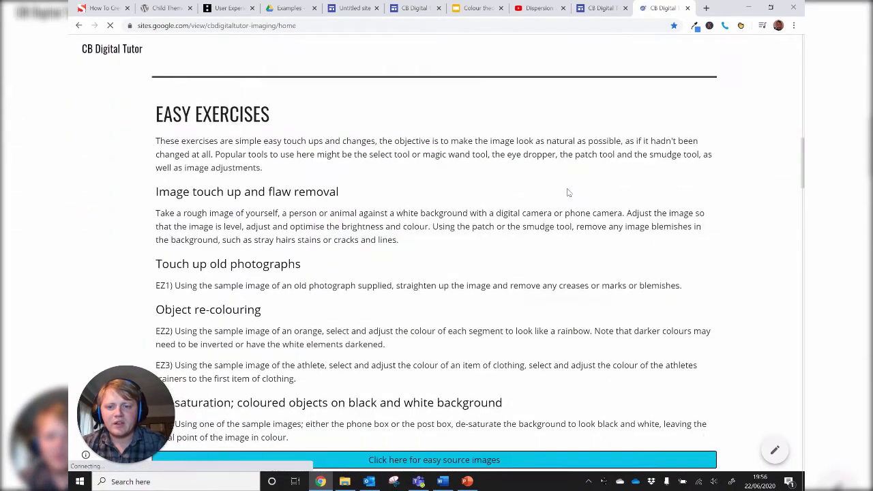
scroll(567, 193, "down", 8)
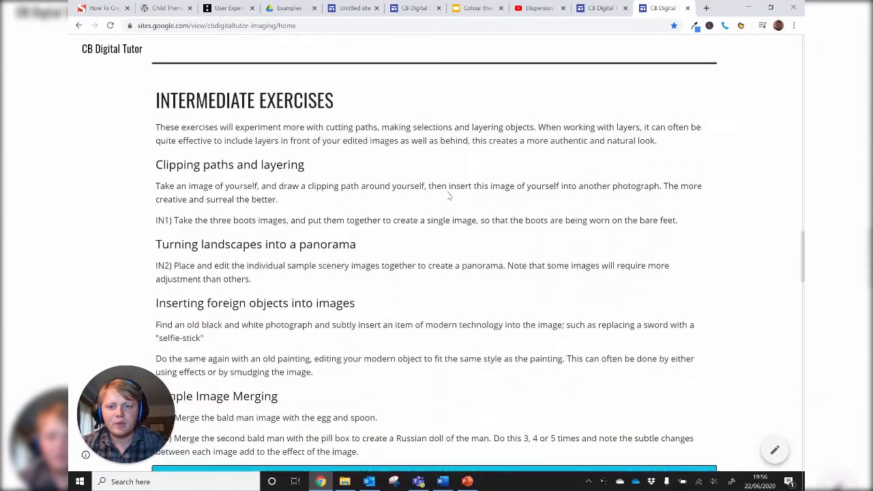
scroll(444, 193, "down", 20)
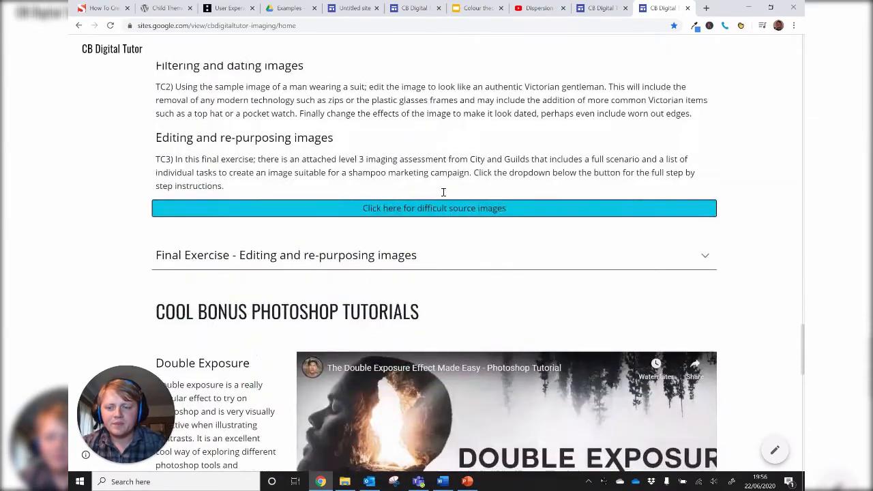
scroll(443, 193, "down", 10)
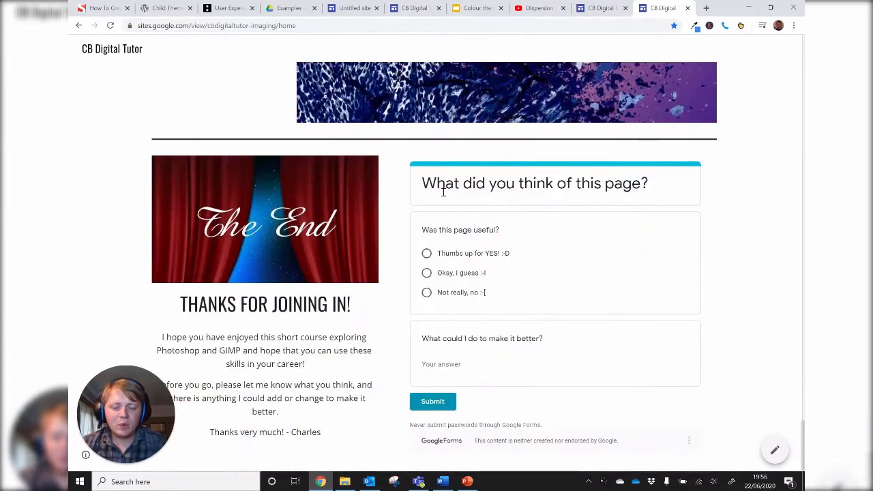